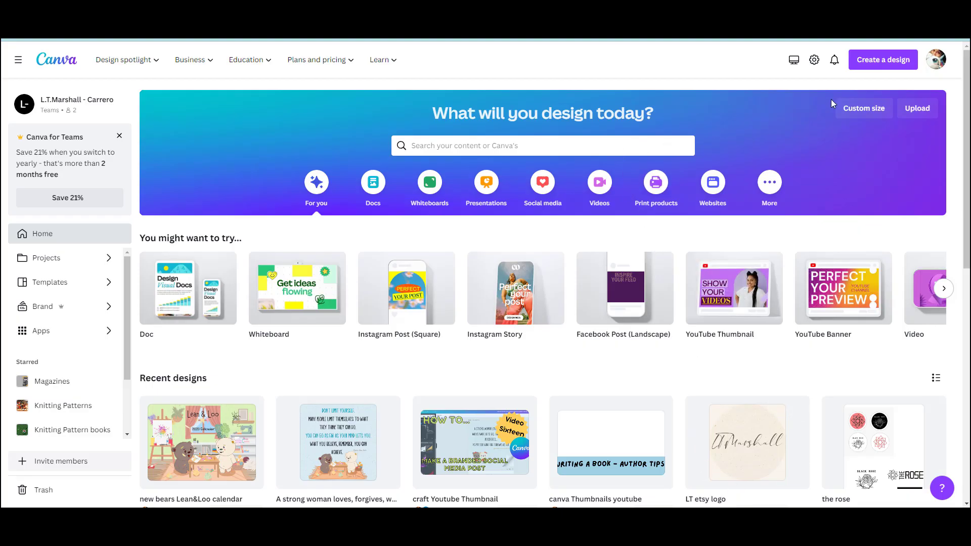
# Open Create a design on the home page to begin a blank Instagram Post.
pyautogui.click(883, 59)
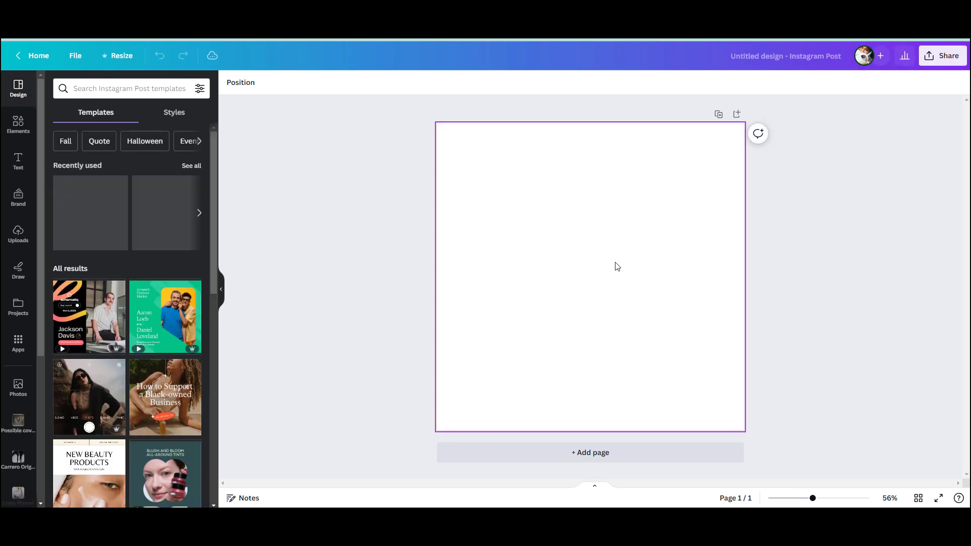
# Add a 'Reading Tracker' heading, enlarge it to size 58.5 and move it to the page top.
pyautogui.click(18, 161)
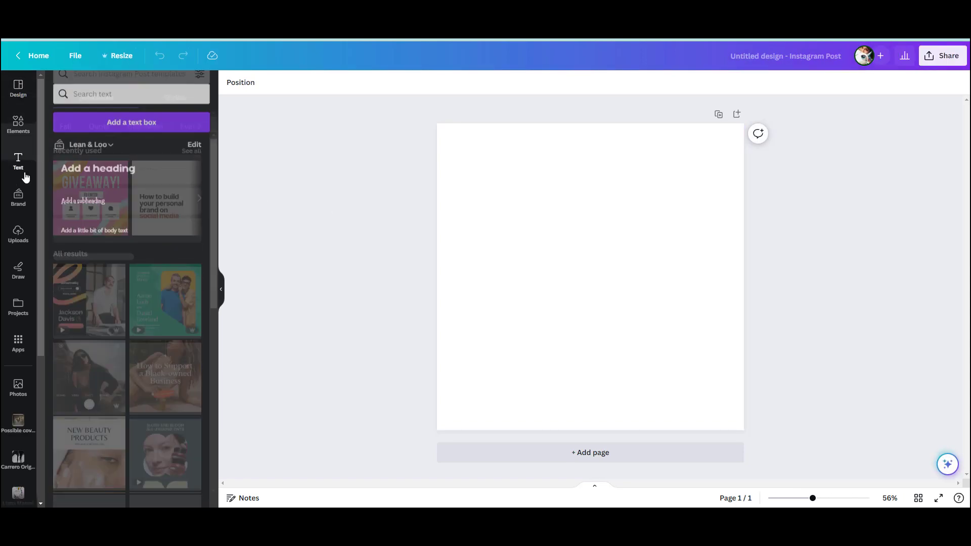
pyautogui.click(113, 163)
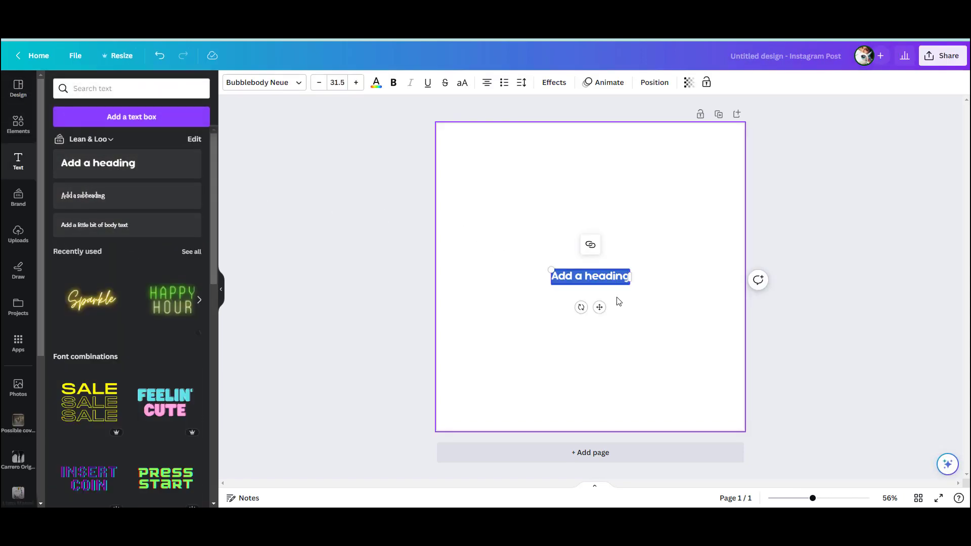
pyautogui.write('F')
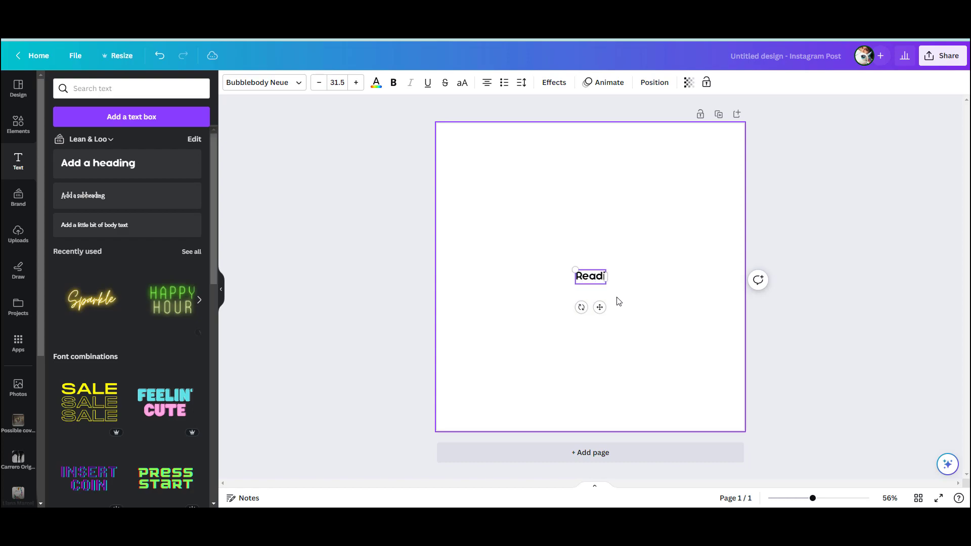
pyautogui.write('eading Tracker')
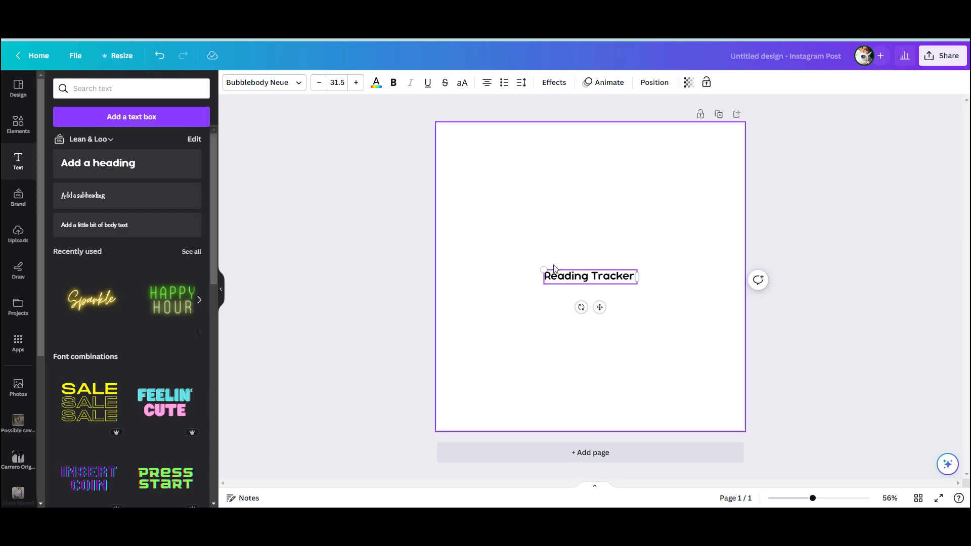
pyautogui.moveTo(542, 268); pyautogui.dragTo(464, 257)
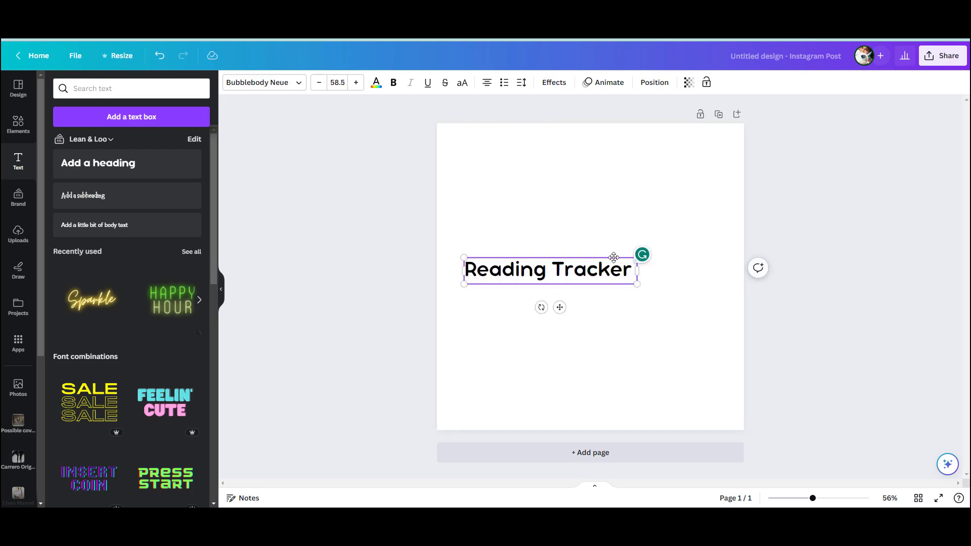
pyautogui.moveTo(614, 257); pyautogui.dragTo(651, 141)
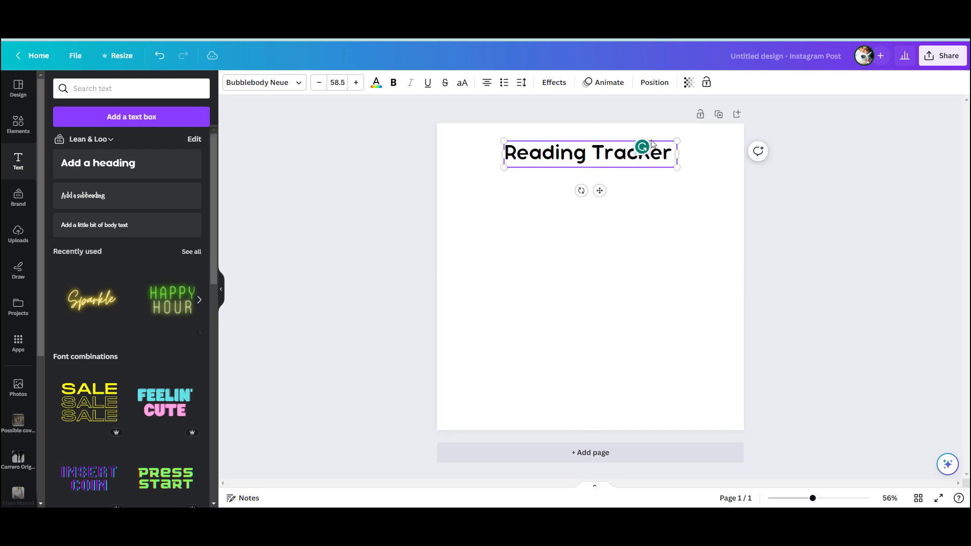
# Search Elements for 'september' and add the leafy September graphic from Graphics.
pyautogui.click(30, 124)
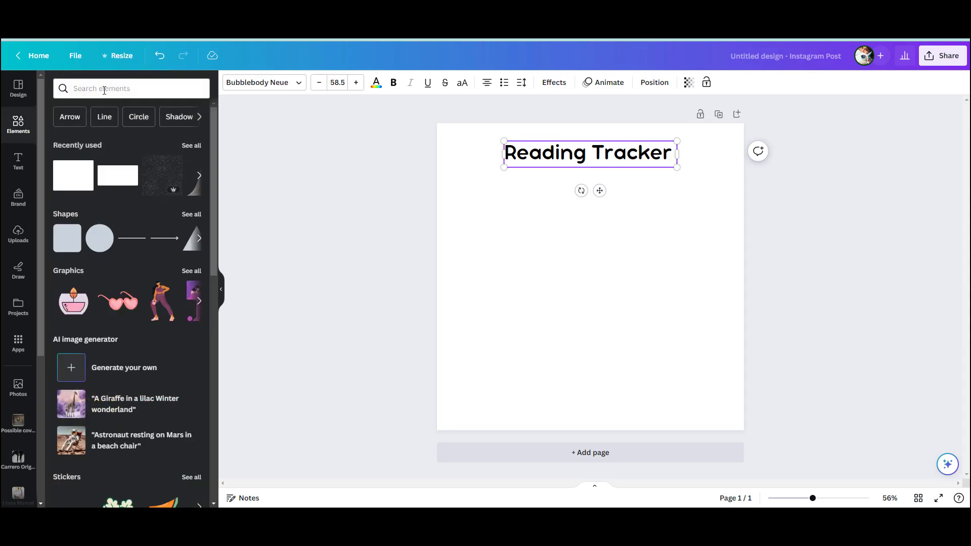
pyautogui.click(105, 89)
pyautogui.write('september')
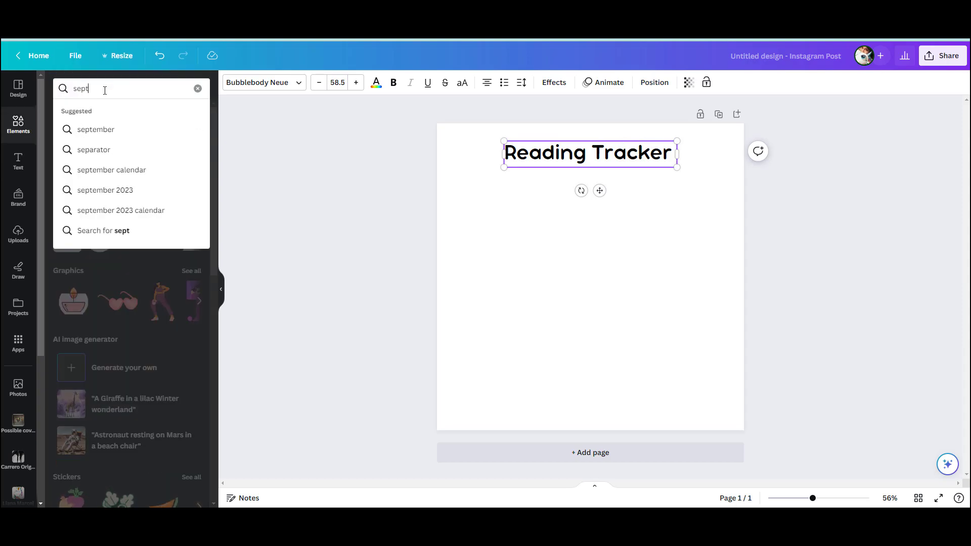
pyautogui.press('Return')
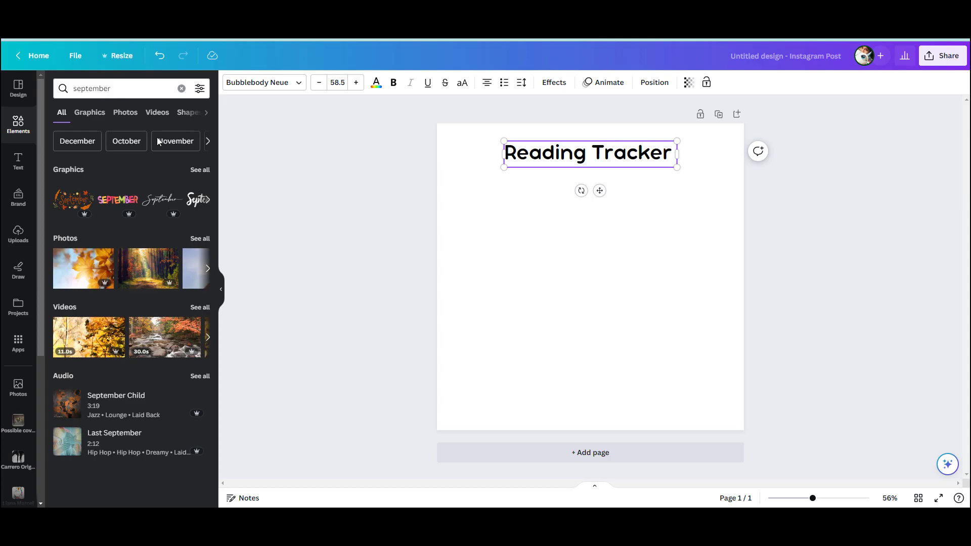
pyautogui.click(206, 170)
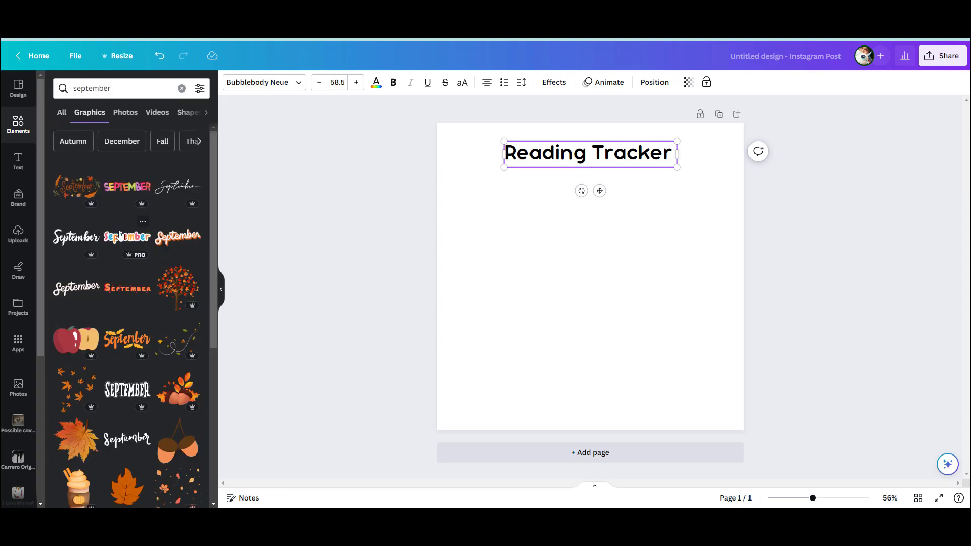
pyautogui.click(71, 194)
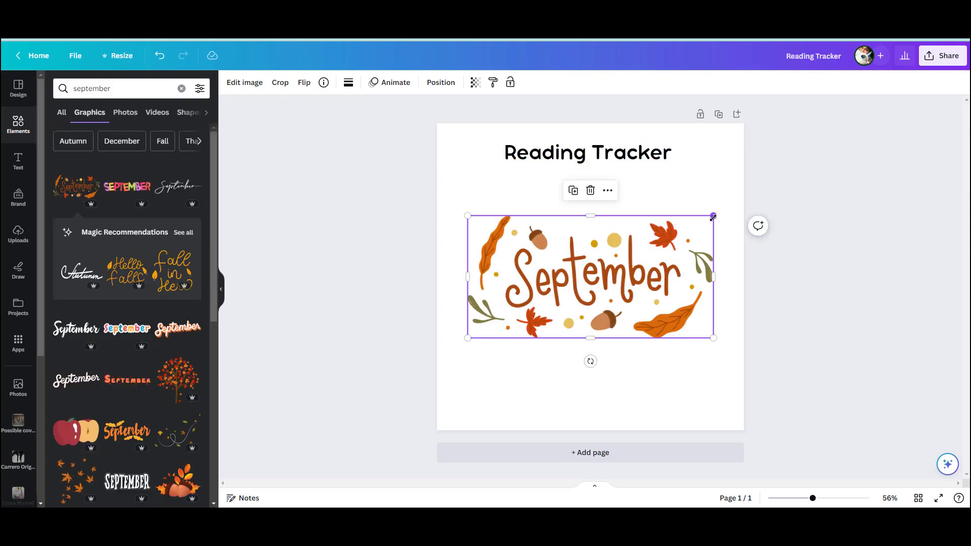
# Shrink the September graphic and place it top right, with the title moved top left.
pyautogui.moveTo(713, 216); pyautogui.dragTo(639, 222)
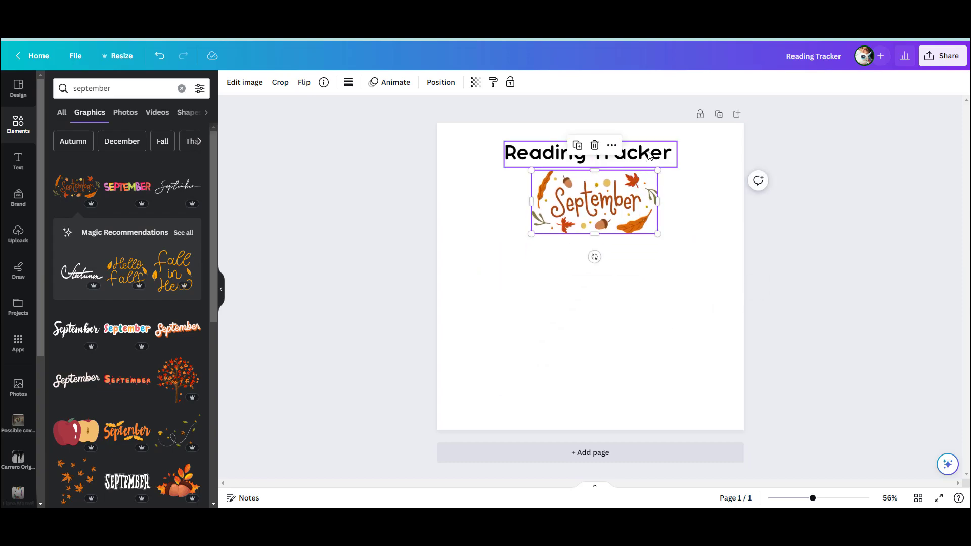
pyautogui.moveTo(650, 155); pyautogui.dragTo(590, 148)
pyautogui.moveTo(636, 209); pyautogui.dragTo(709, 169)
# Fill the page background with the photo's yellow, then lighten it to pale cream #FAEFD0.
pyautogui.click(630, 330)
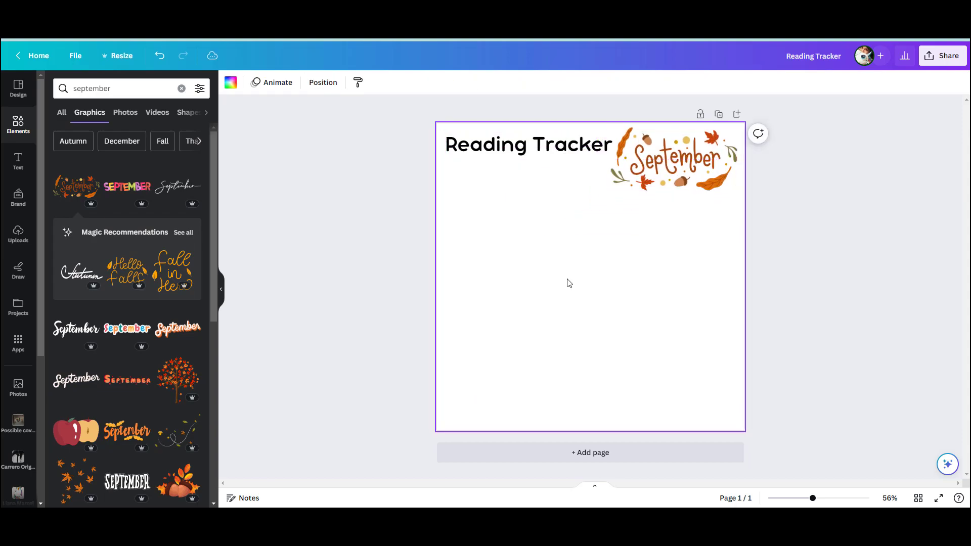
pyautogui.click(232, 83)
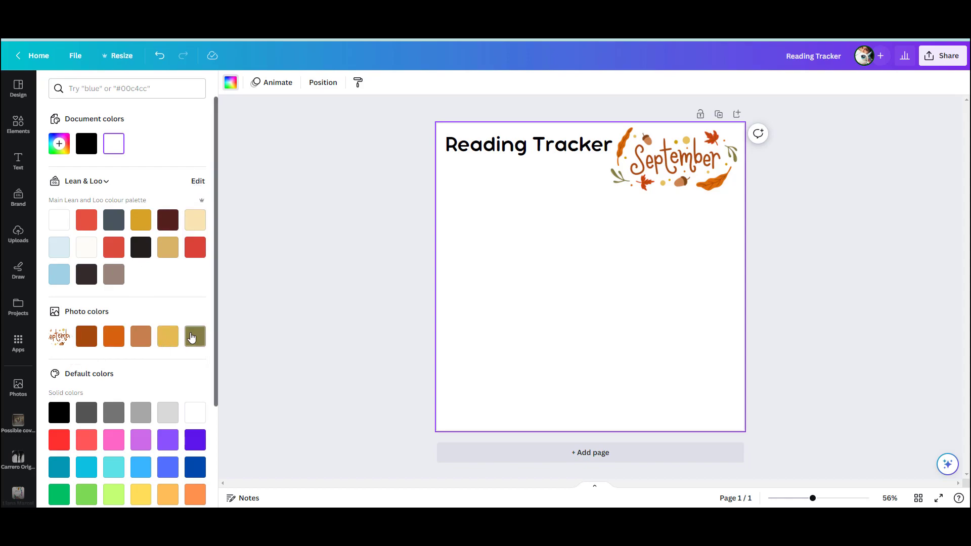
pyautogui.click(168, 337)
pyautogui.click(53, 147)
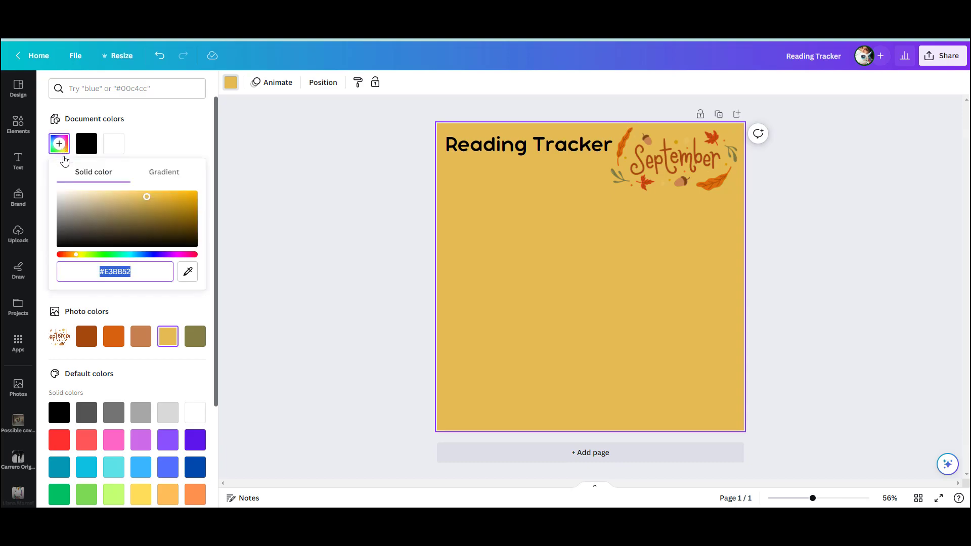
pyautogui.click(94, 195)
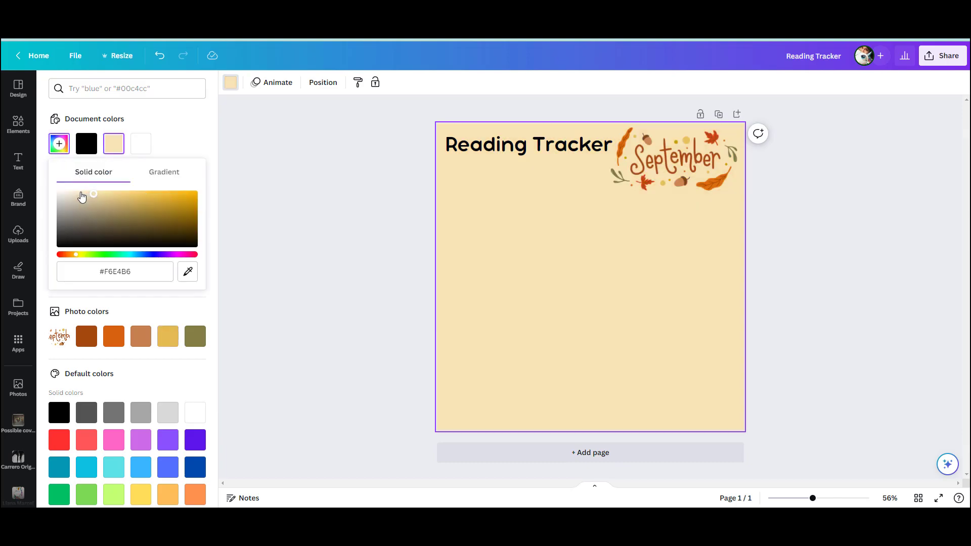
pyautogui.click(81, 194)
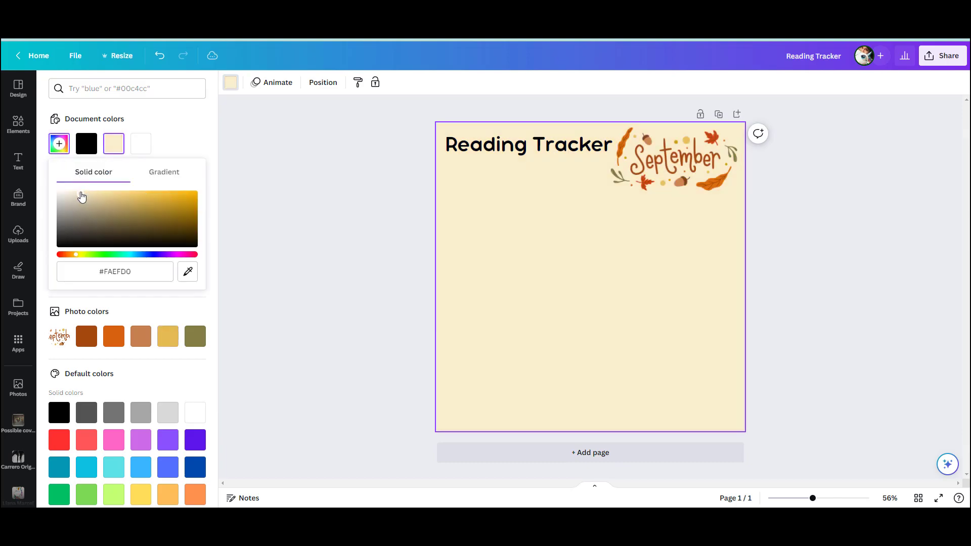
# Try the Tamar font on the Reading Tracker heading.
pyautogui.click(535, 150)
pyautogui.click(263, 82)
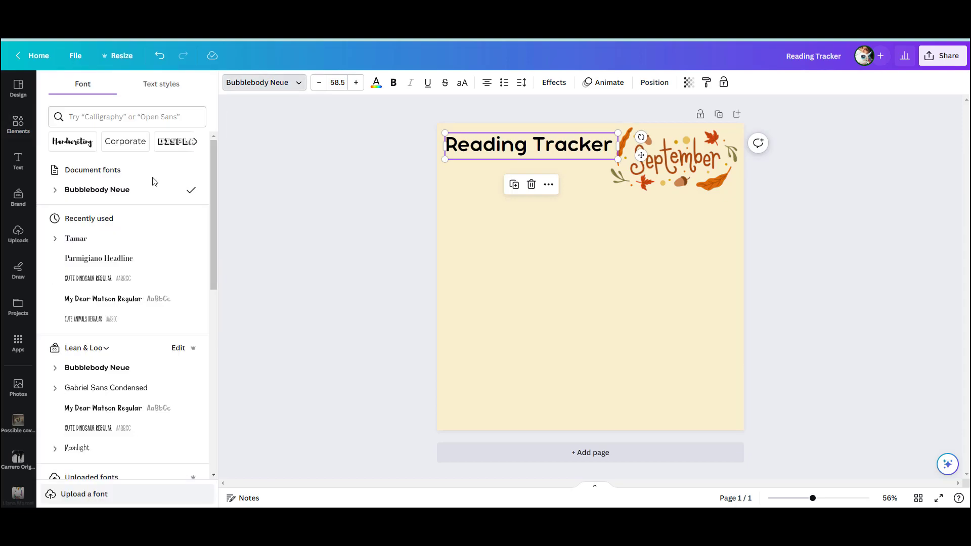
pyautogui.click(98, 238)
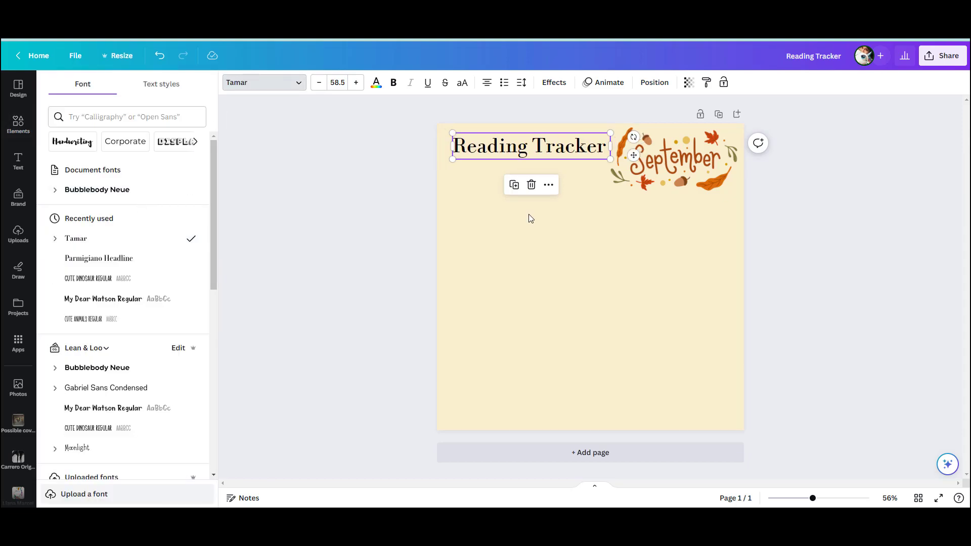
pyautogui.click(630, 173)
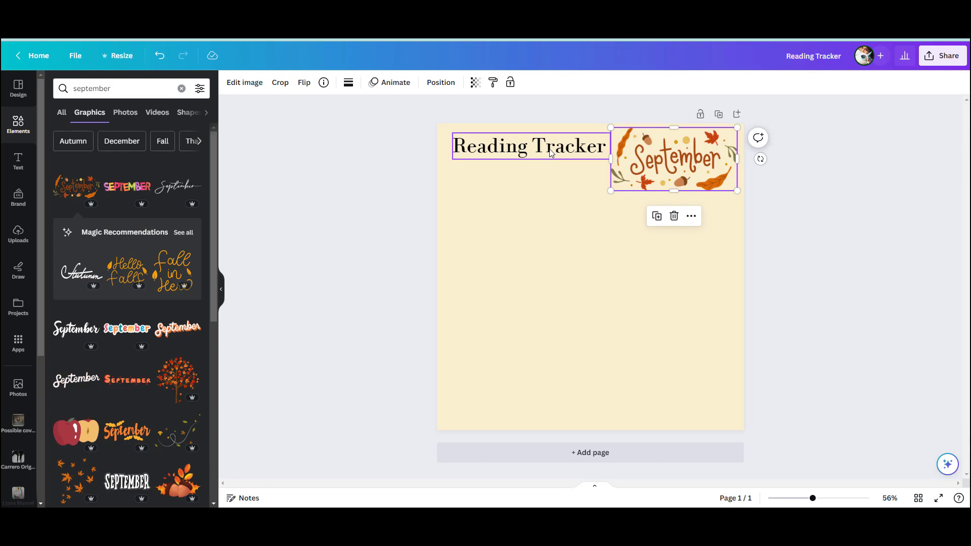
# Try Parmigiano Headline, then apply the uploaded Devil Tail font to the whole heading.
pyautogui.click(550, 153)
pyautogui.click(273, 89)
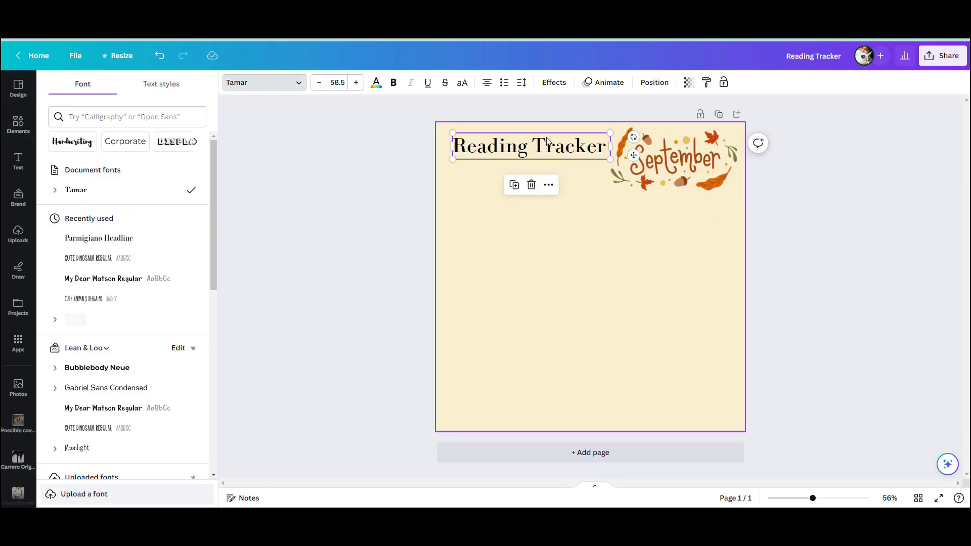
pyautogui.click(549, 154)
pyautogui.hotkey('ctrl', 'a')
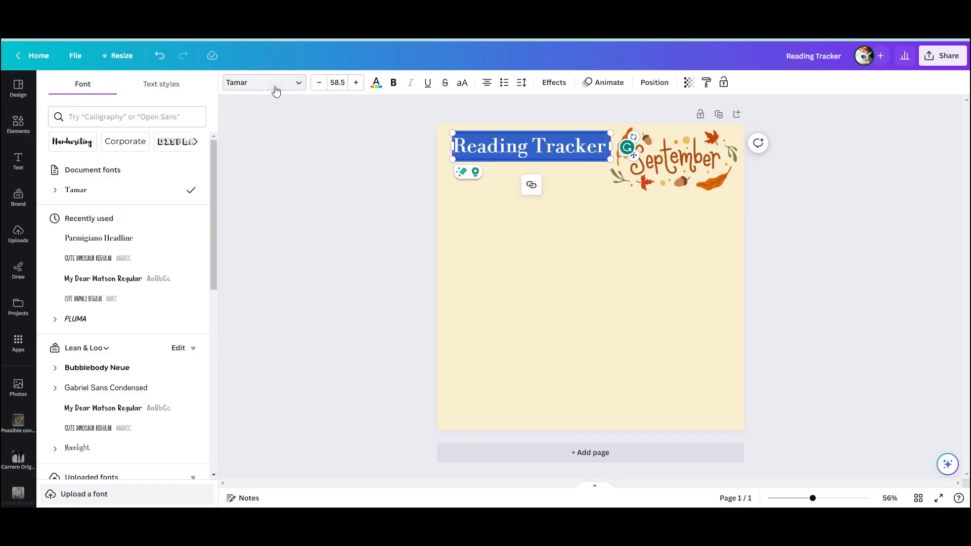
pyautogui.click(131, 239)
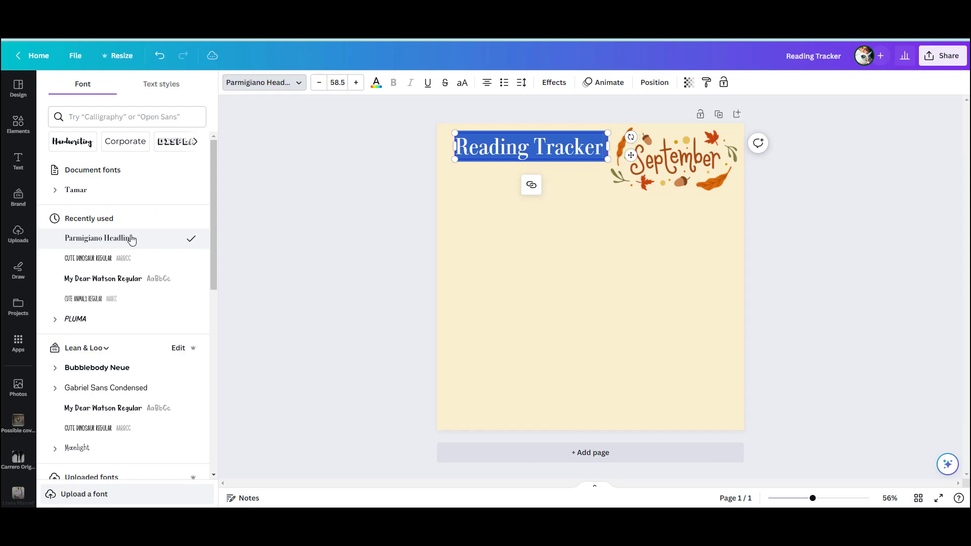
pyautogui.scroll(-4, 93, 334)
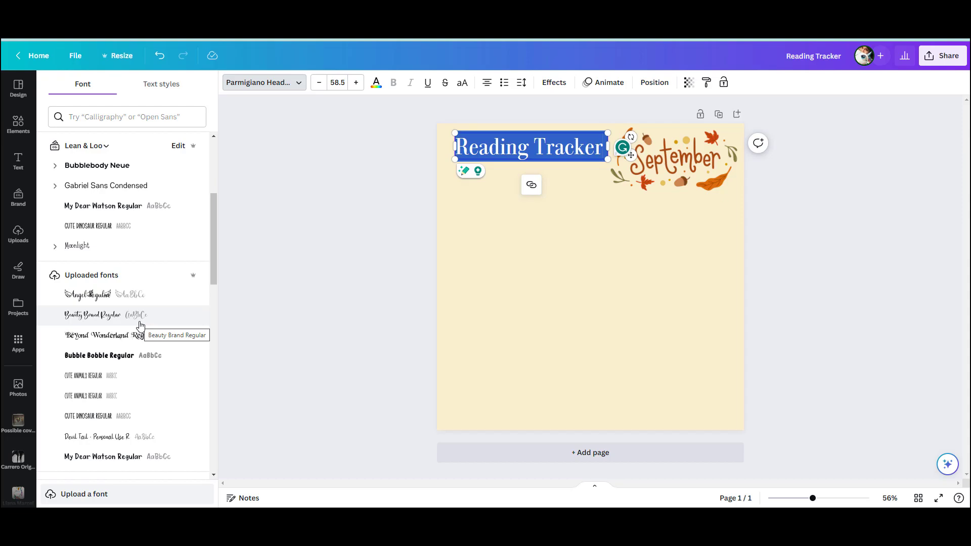
pyautogui.scroll(-2, 140, 326)
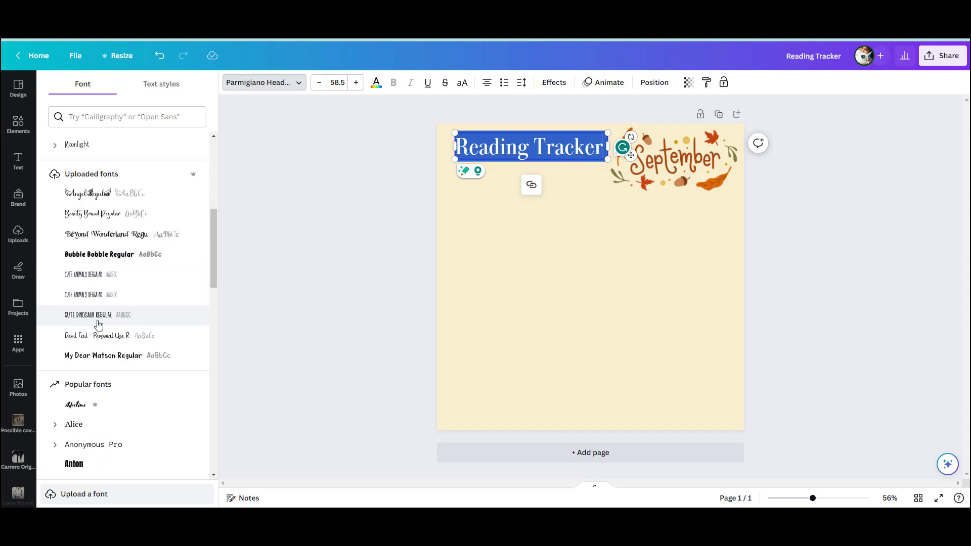
pyautogui.click(94, 335)
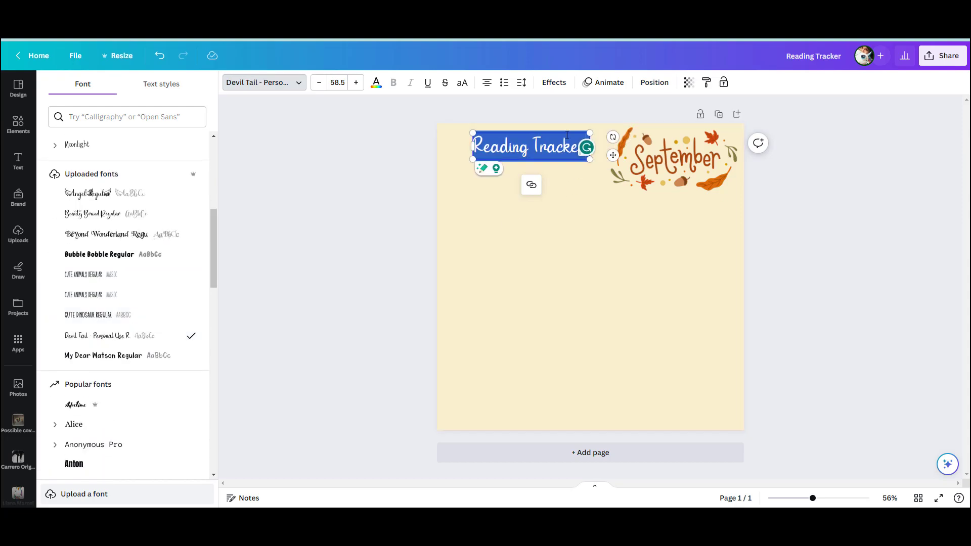
pyautogui.click(572, 238)
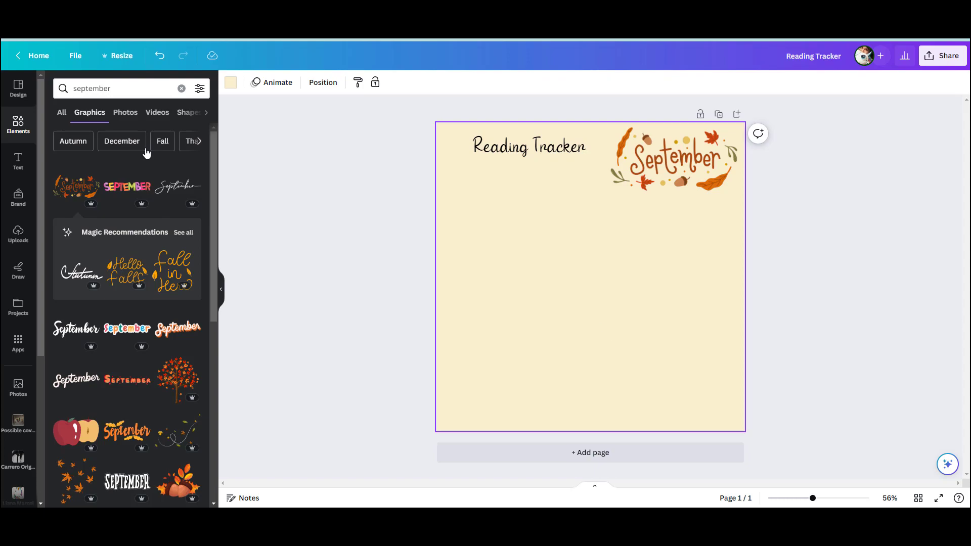
# Search Elements for 'squ', try a white square graphic, then delete it.
pyautogui.click(22, 134)
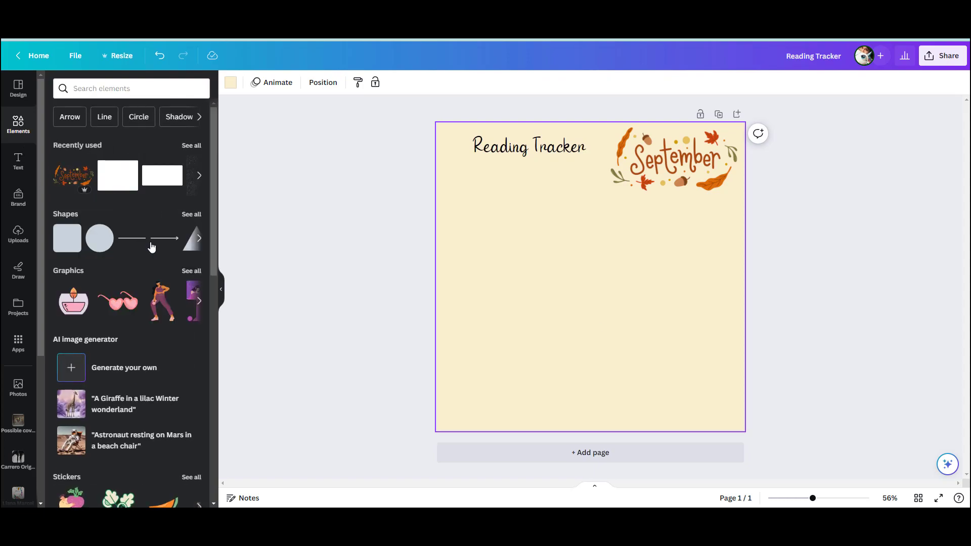
pyautogui.click(105, 89)
pyautogui.write('square')
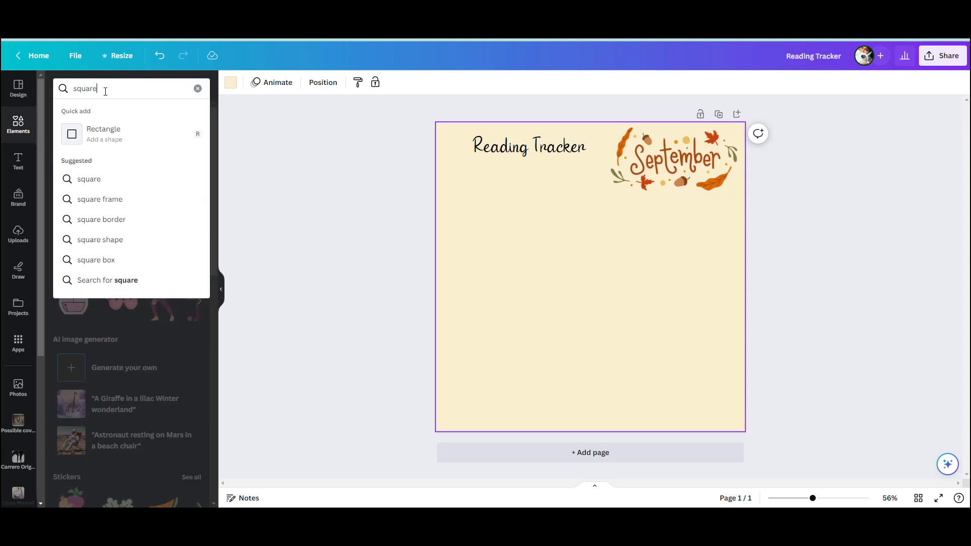
pyautogui.press('Return')
pyautogui.click(119, 260)
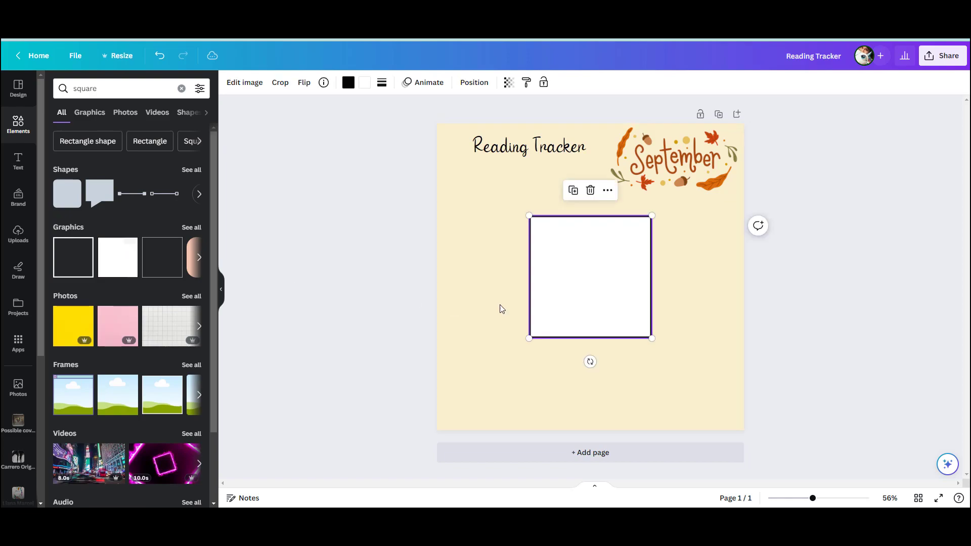
pyautogui.moveTo(651, 338); pyautogui.dragTo(587, 287)
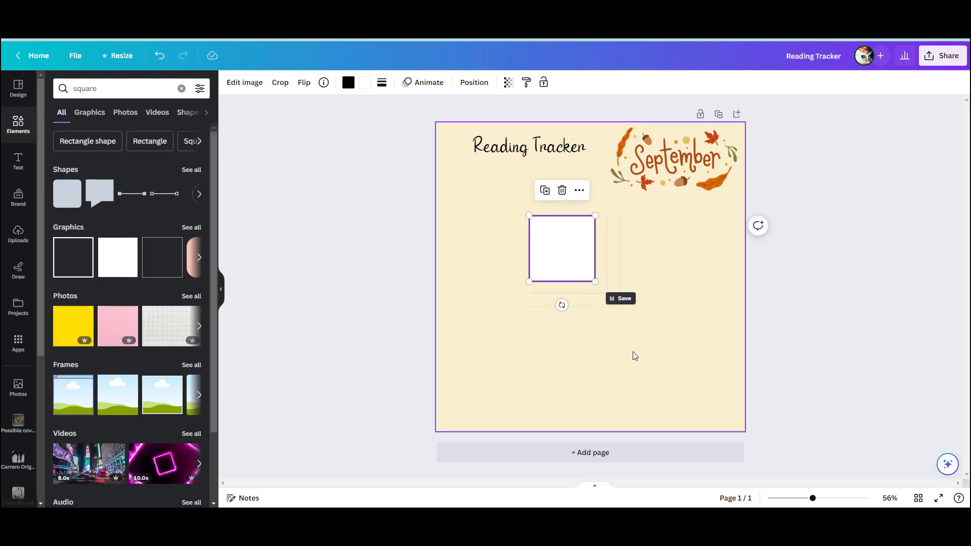
pyautogui.press('Delete')
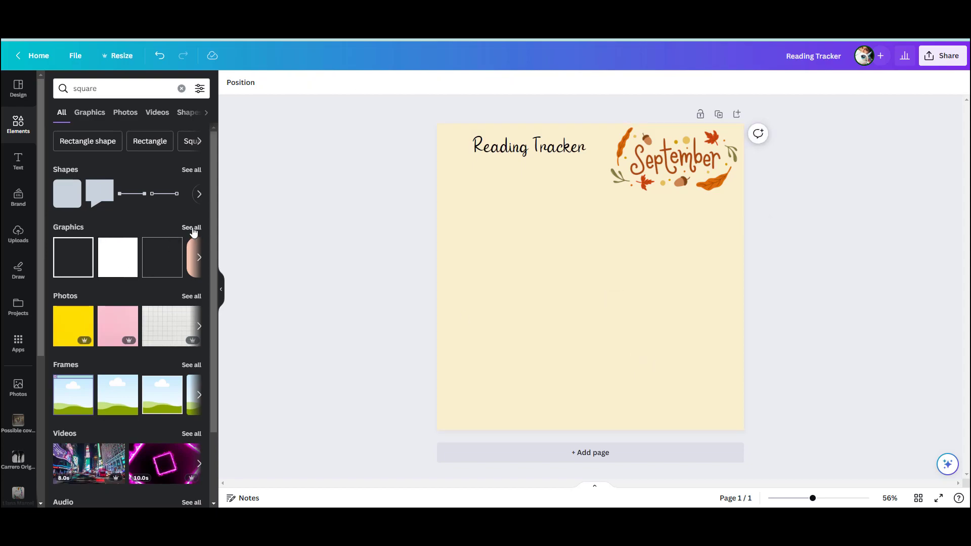
# Try a black square and a square outline from Graphics, deleting each from the page.
pyautogui.click(192, 228)
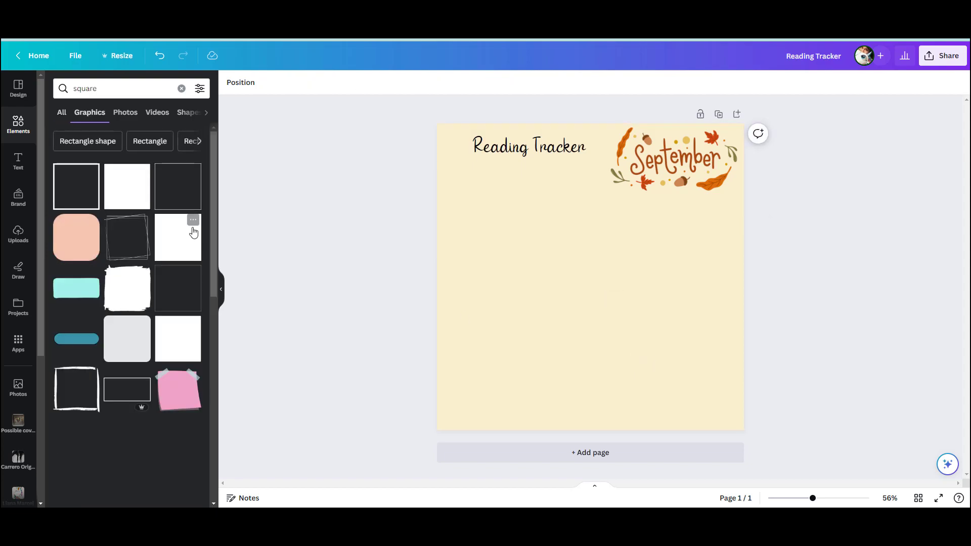
pyautogui.click(182, 258)
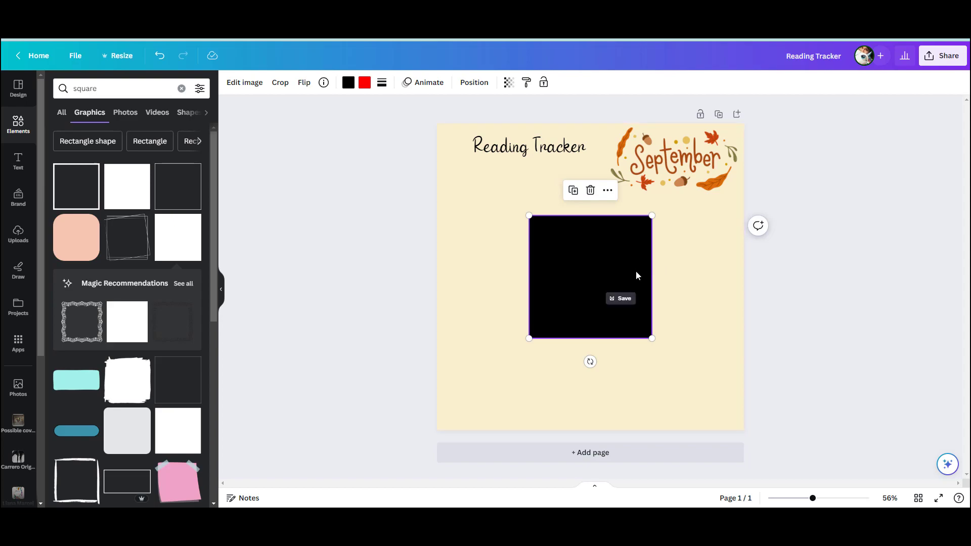
pyautogui.press('Delete')
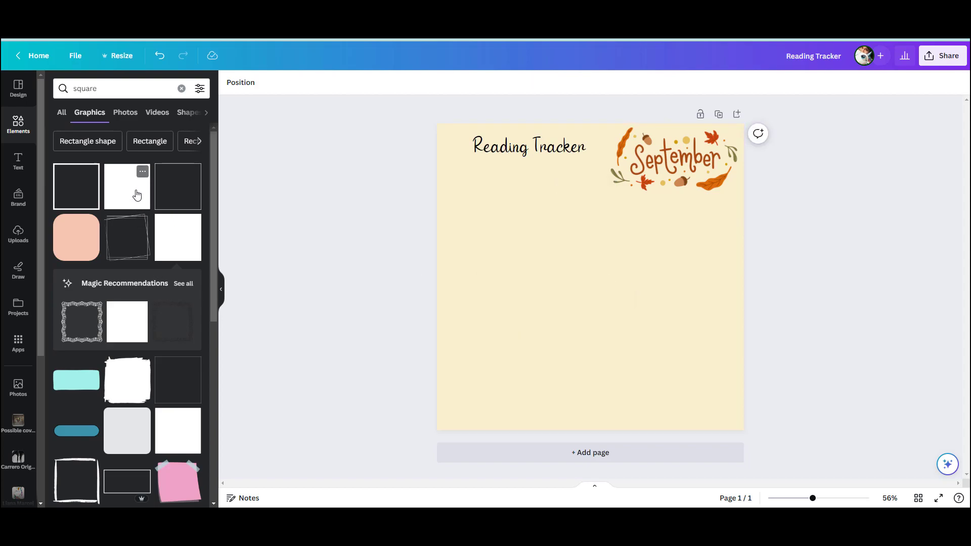
pyautogui.click(83, 191)
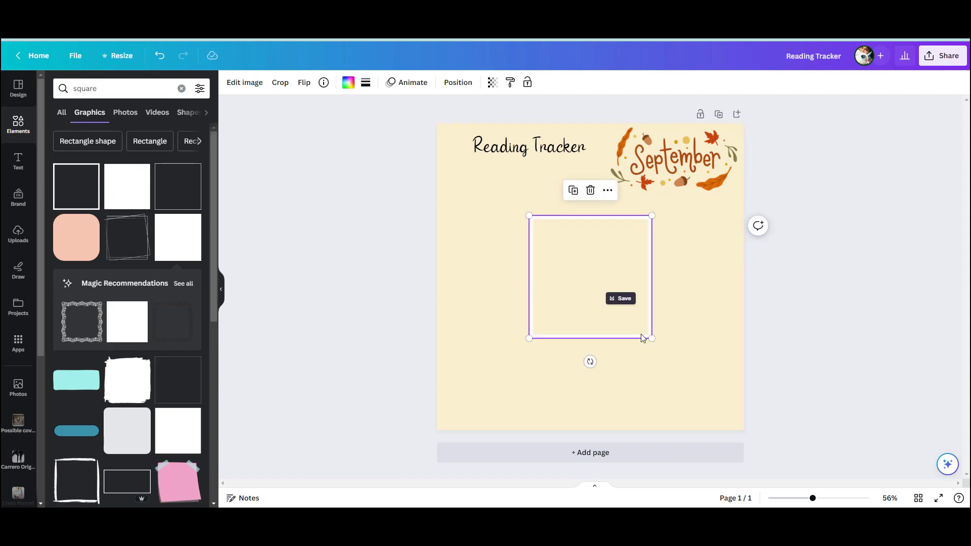
pyautogui.moveTo(652, 339); pyautogui.dragTo(609, 321)
pyautogui.press('Delete')
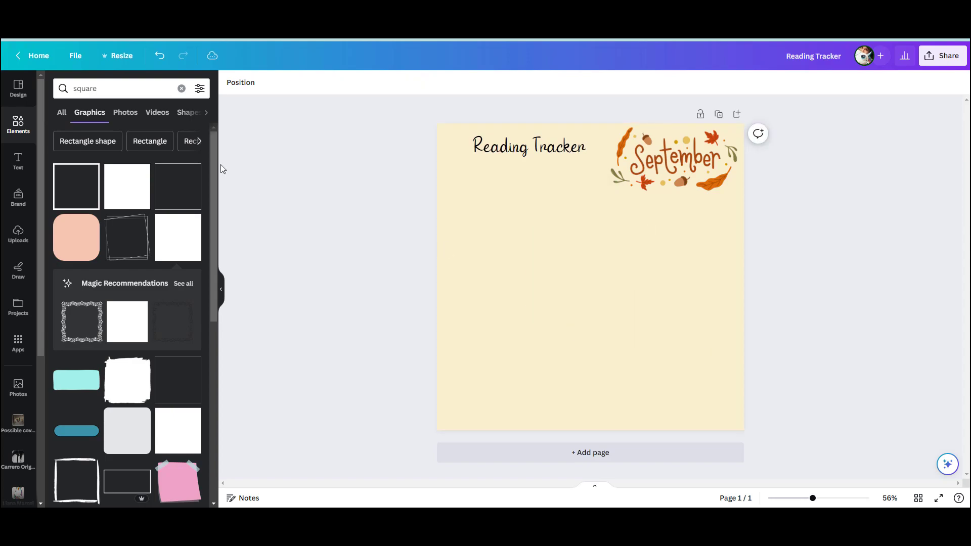
# Search Elements for 'rectangle' and browse the graphics results.
pyautogui.click(128, 97)
pyautogui.write('rect')
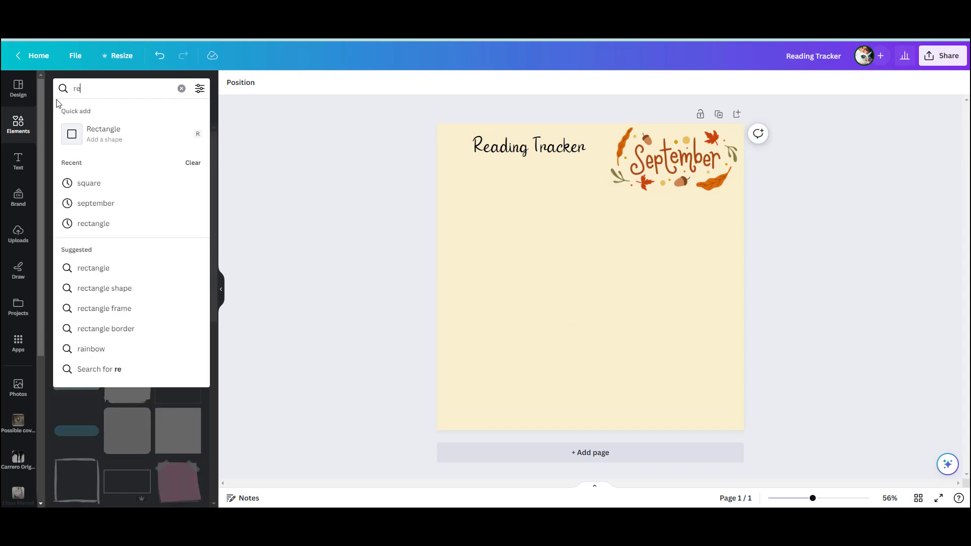
pyautogui.write('angle')
pyautogui.press('Return')
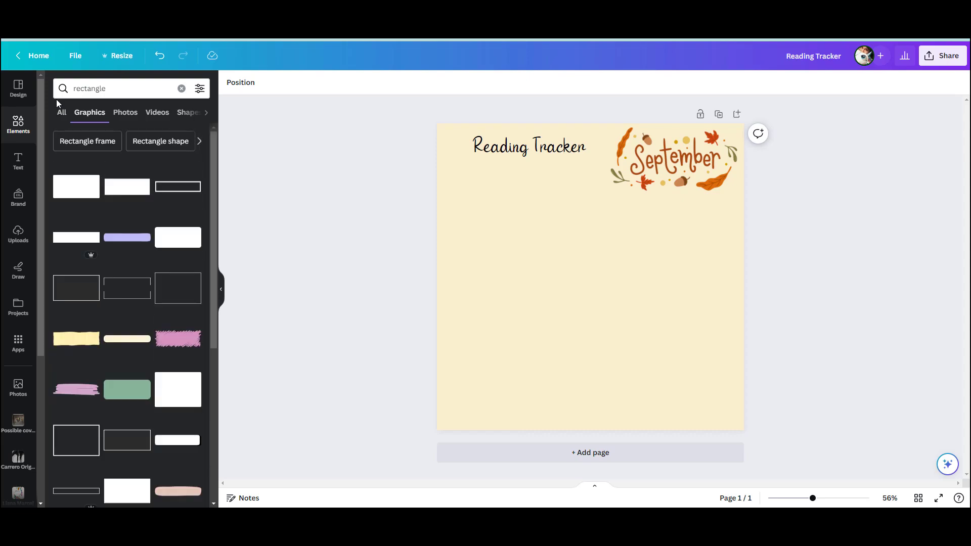
pyautogui.scroll(-6, 185, 304)
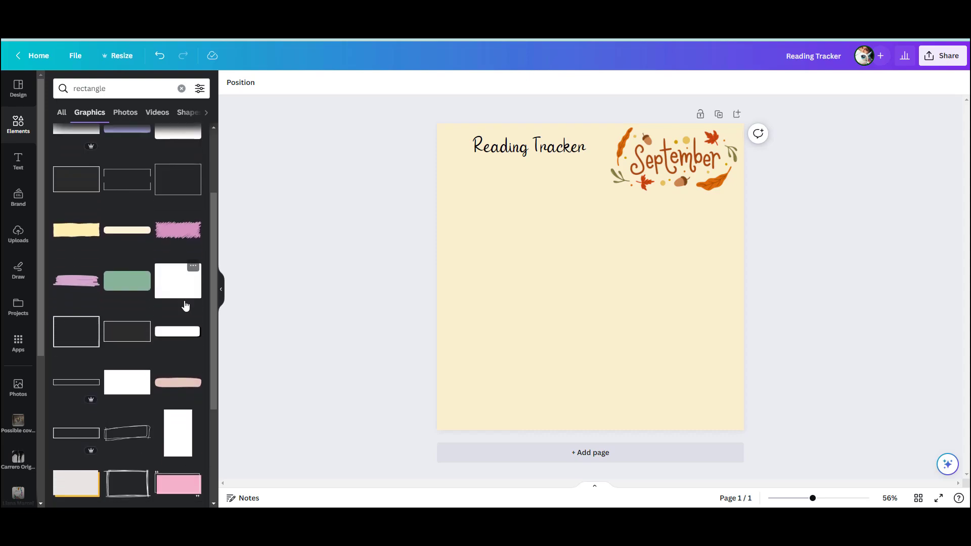
# In Uploads, start uploading a new file from the Downloads folder.
pyautogui.scroll(4, 185, 307)
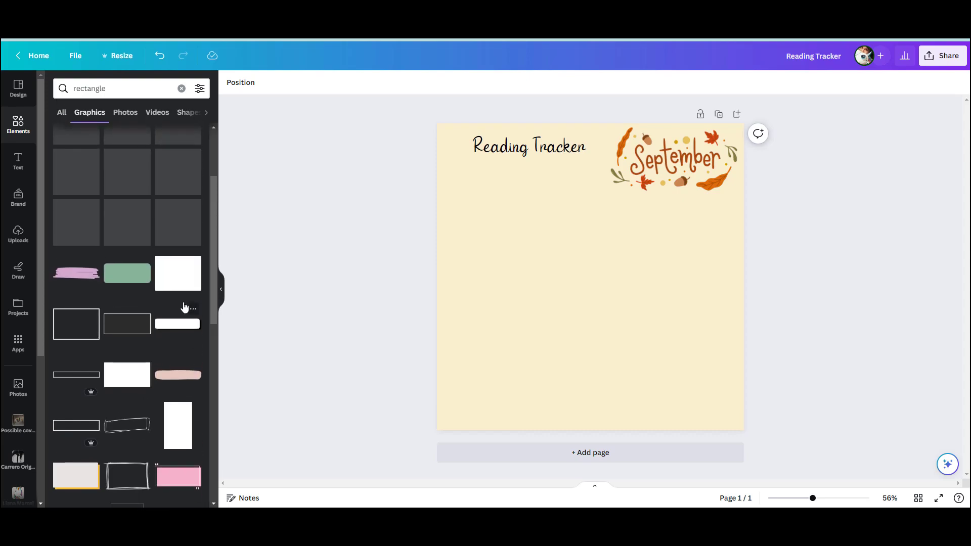
pyautogui.click(17, 232)
pyautogui.scroll(-2, 140, 252)
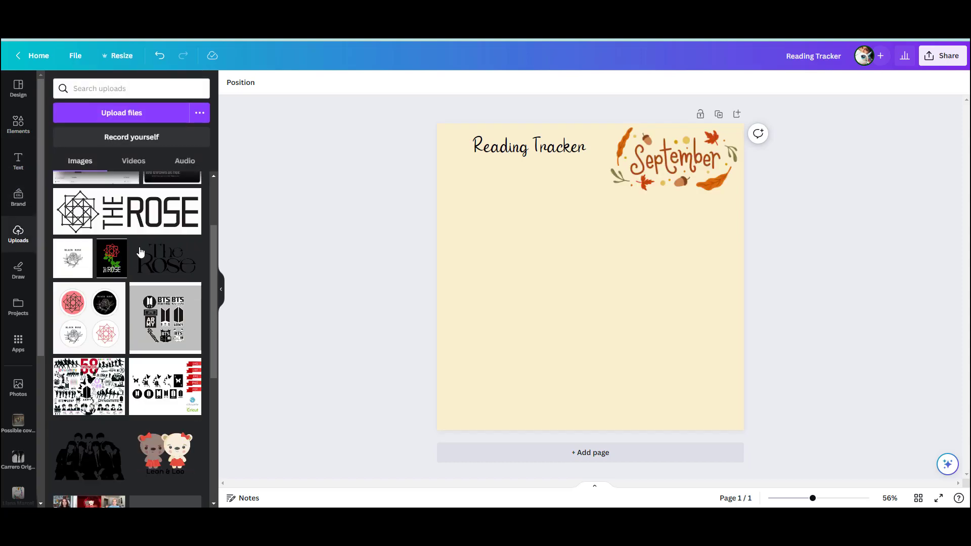
pyautogui.scroll(-5, 141, 252)
pyautogui.scroll(-8, 141, 251)
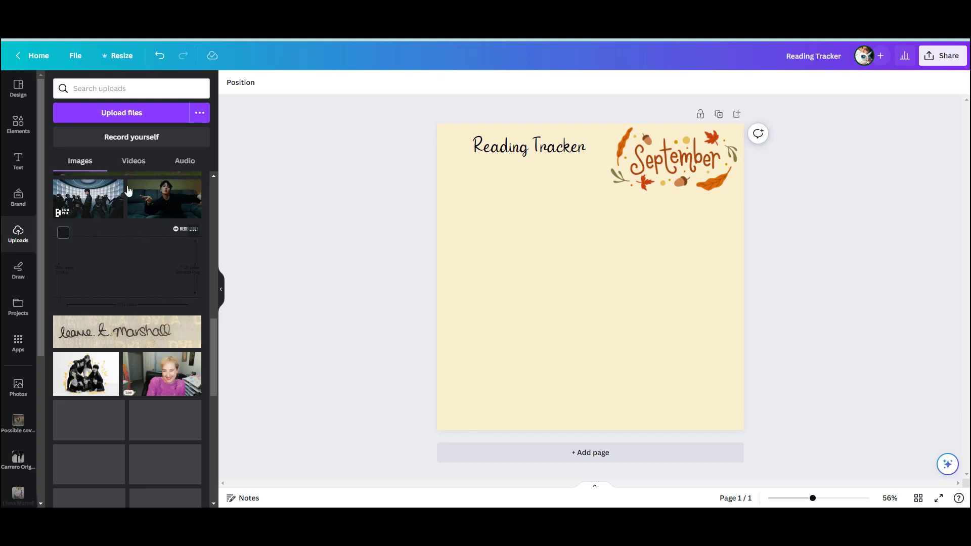
pyautogui.click(129, 120)
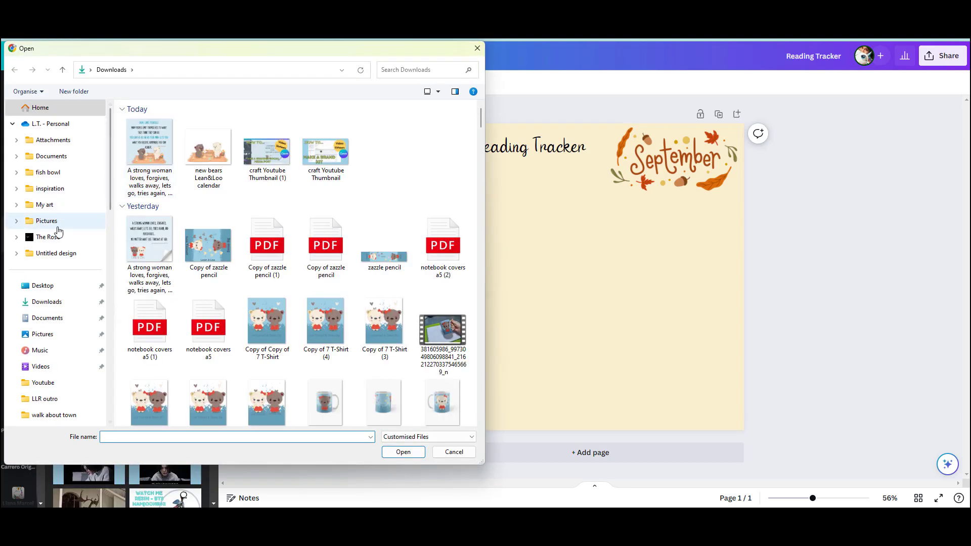
pyautogui.click(52, 302)
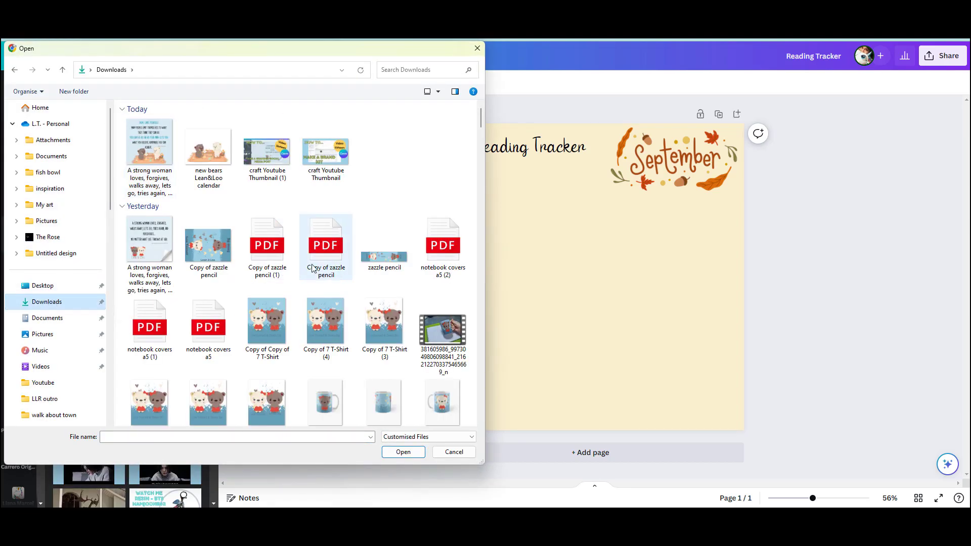
# Upload the book cover, shrink it and place it top-left below the title.
pyautogui.scroll(-10, 341, 253)
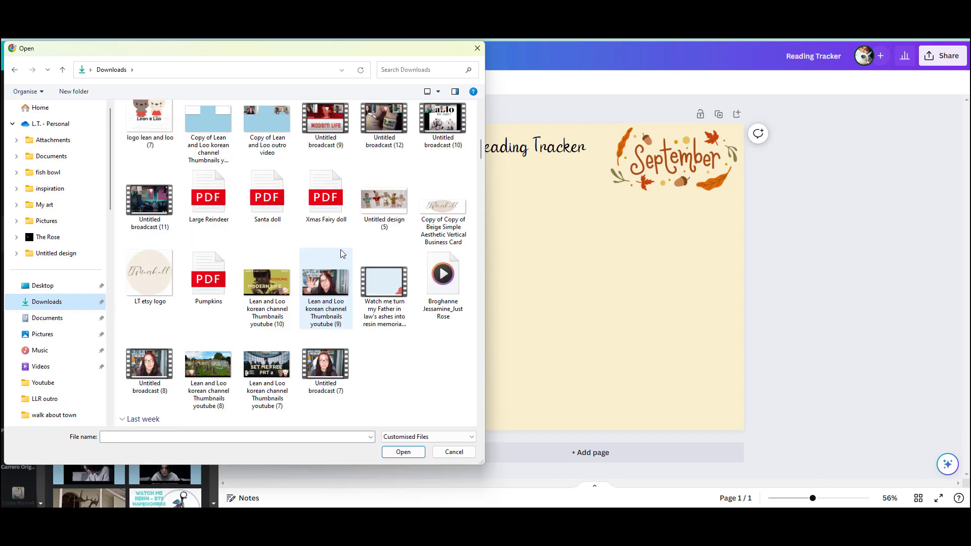
pyautogui.scroll(-5, 341, 250)
pyautogui.scroll(-5, 340, 250)
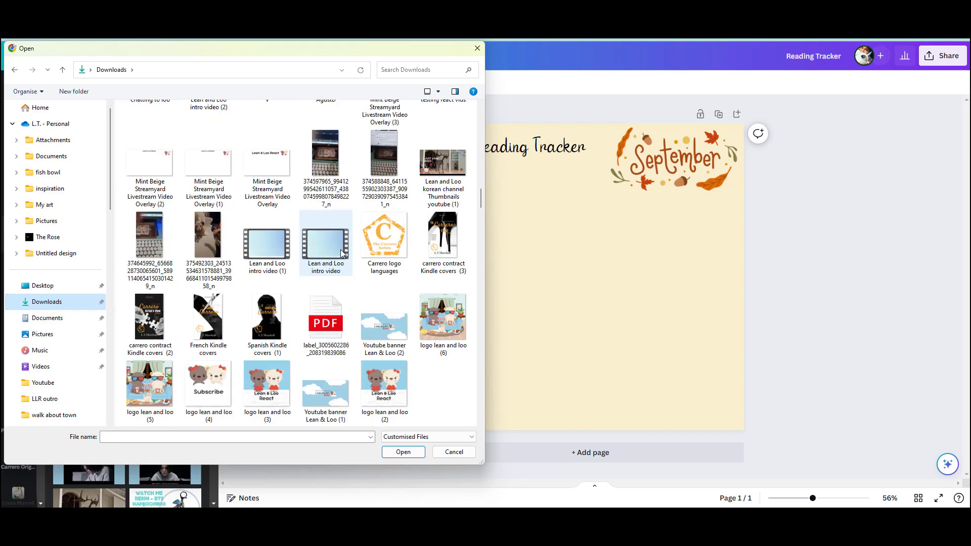
pyautogui.doubleClick(441, 252)
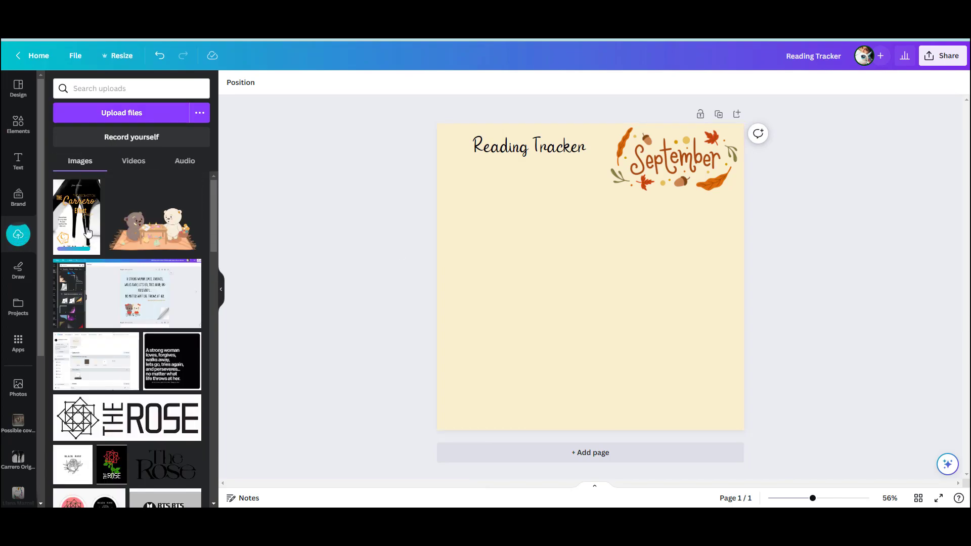
pyautogui.moveTo(652, 177); pyautogui.dragTo(579, 295)
pyautogui.moveTo(564, 333); pyautogui.dragTo(490, 229)
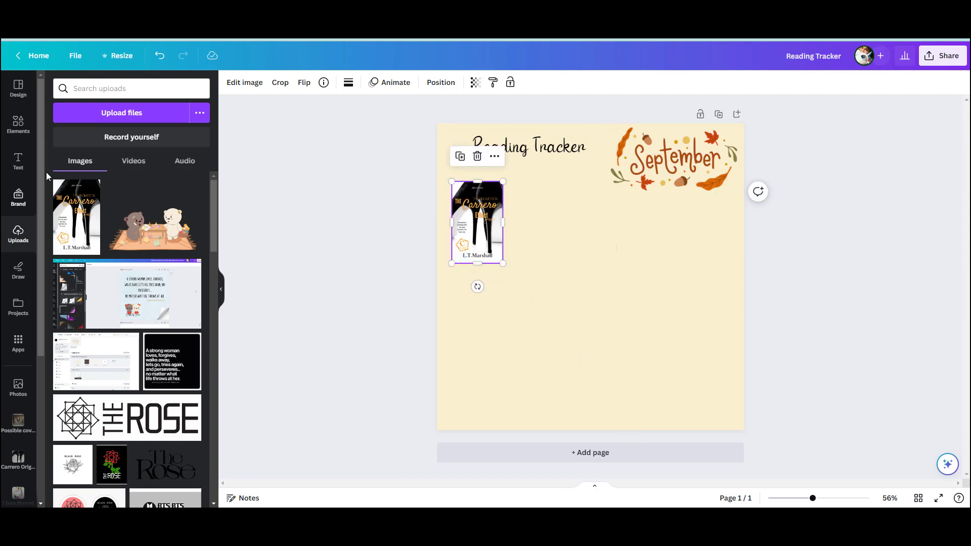
# Add a rectangle frame, shrink it and stand it upright around the book cover.
pyautogui.click(25, 130)
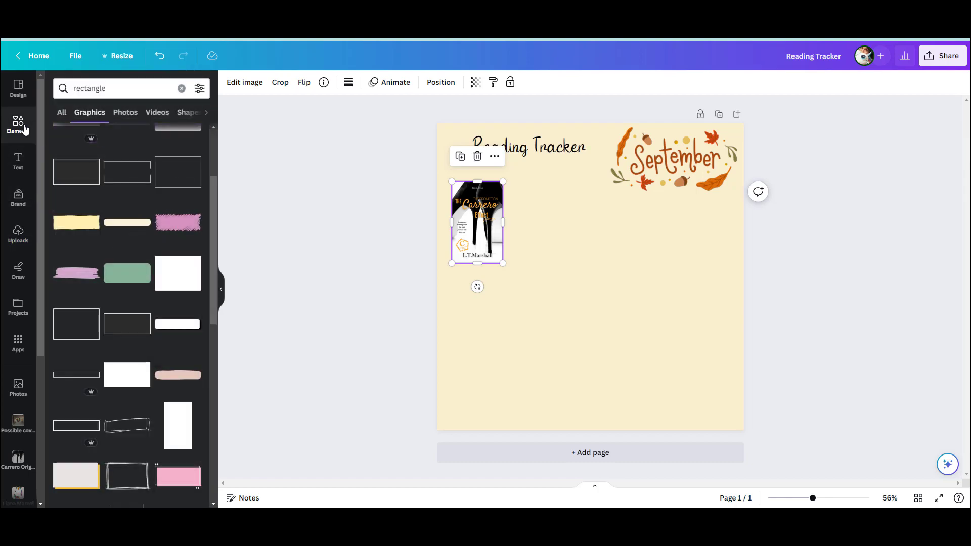
pyautogui.scroll(-6, 141, 247)
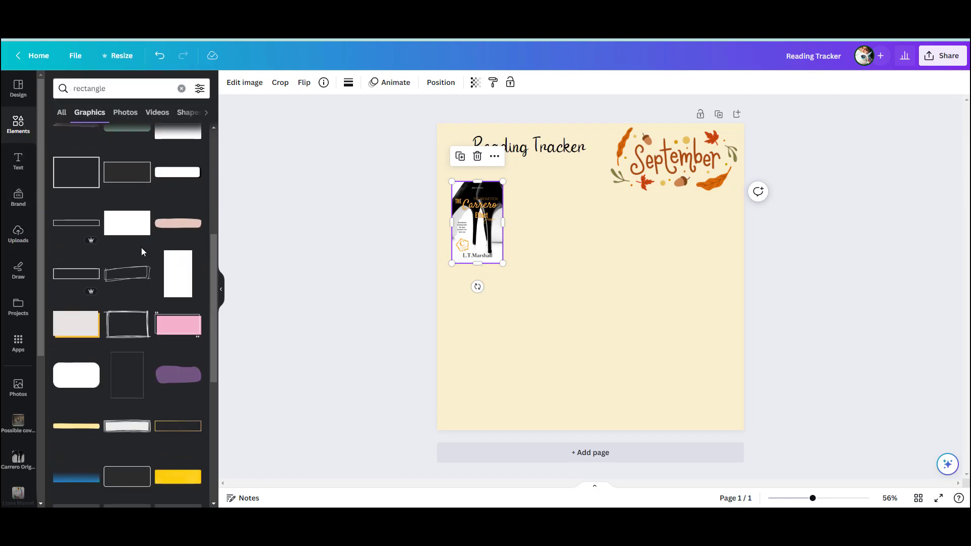
pyautogui.scroll(8, 142, 251)
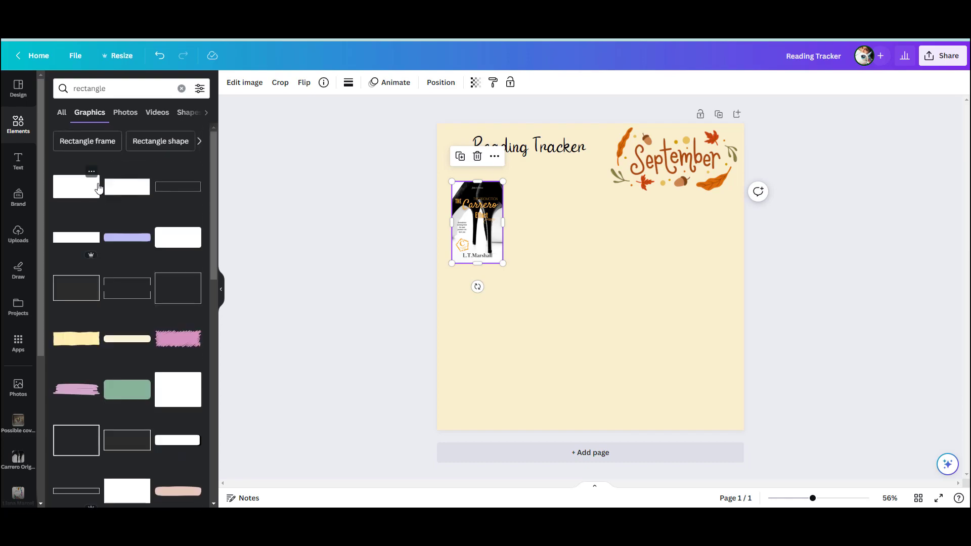
pyautogui.click(95, 141)
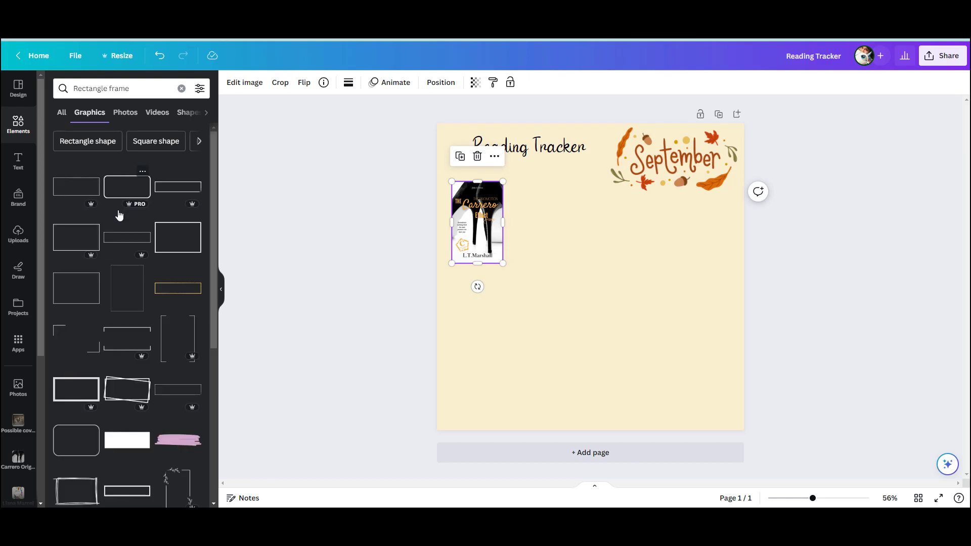
pyautogui.click(82, 242)
pyautogui.moveTo(650, 242); pyautogui.dragTo(584, 271)
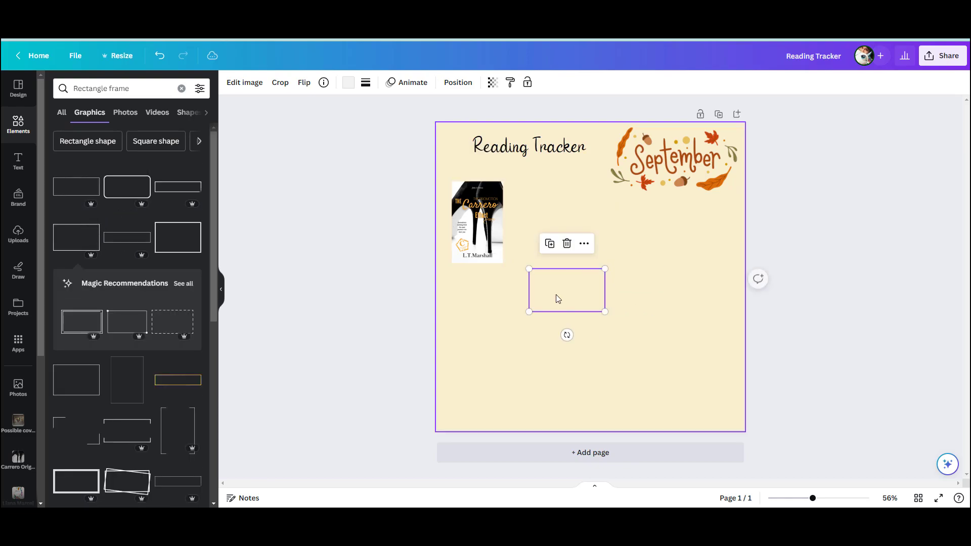
pyautogui.moveTo(568, 333); pyautogui.dragTo(490, 249)
# Bring the book cover to the front, then delete it, leaving the empty frame.
pyautogui.click(566, 260)
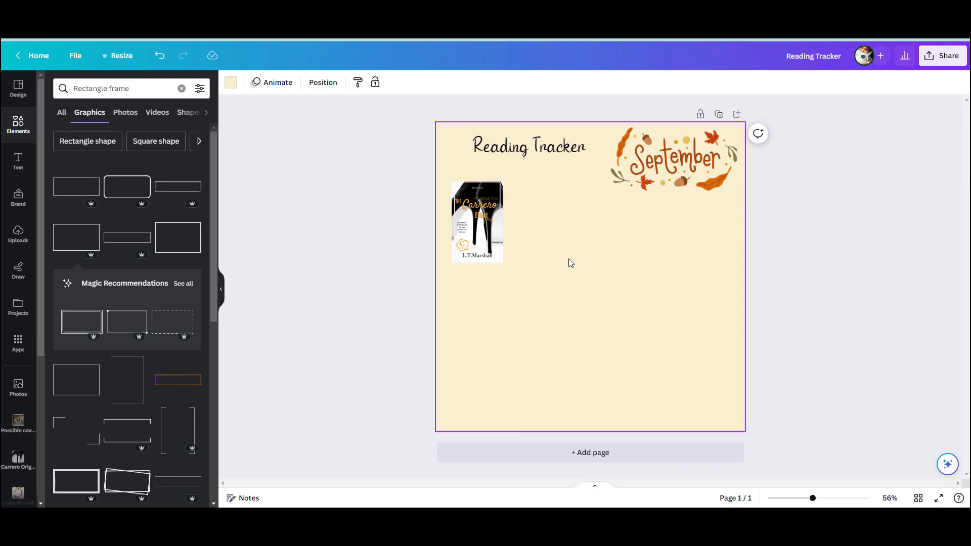
pyautogui.click(495, 232)
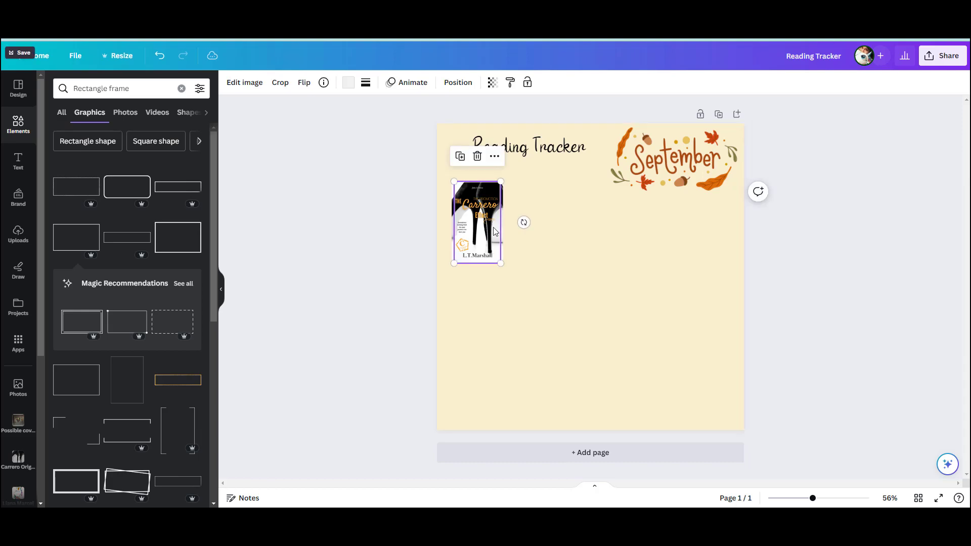
pyautogui.click(457, 83)
pyautogui.click(176, 131)
pyautogui.click(512, 262)
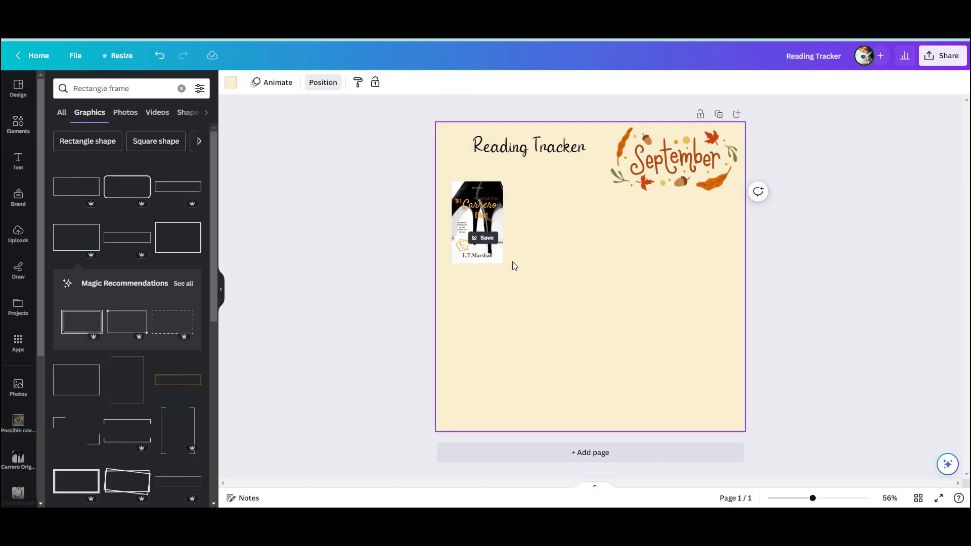
pyautogui.click(485, 239)
pyautogui.press('Delete')
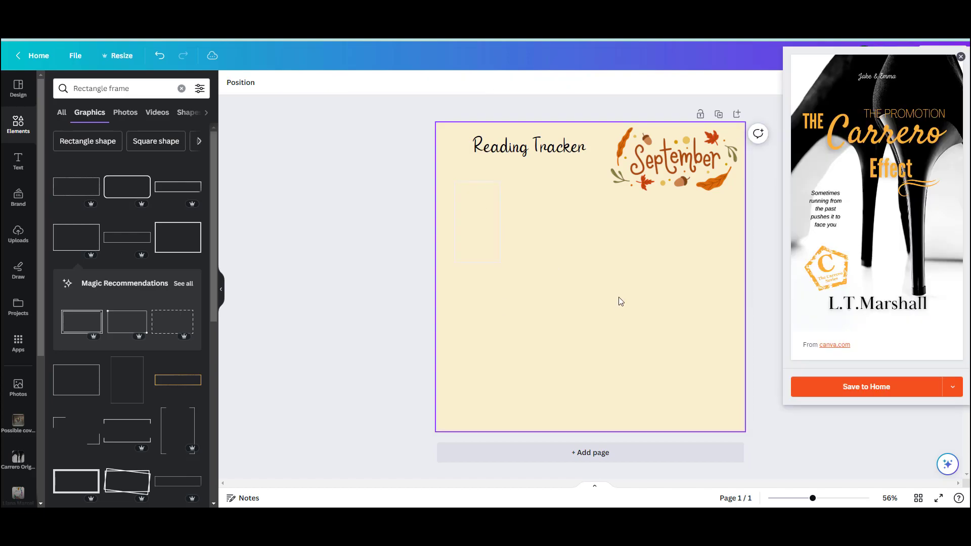
# Give the empty frame a solid, weight-4, mustard-gold border.
pyautogui.click(498, 244)
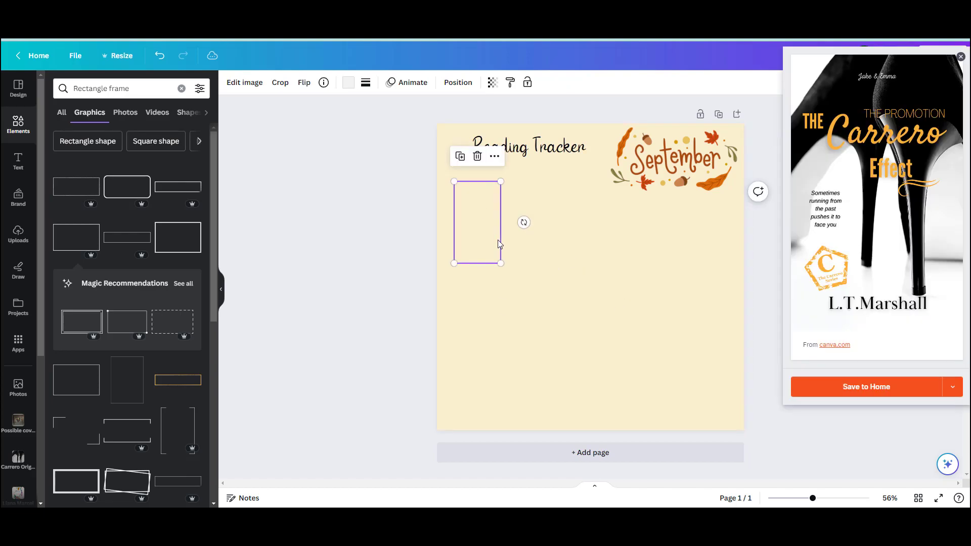
pyautogui.click(366, 83)
pyautogui.click(413, 114)
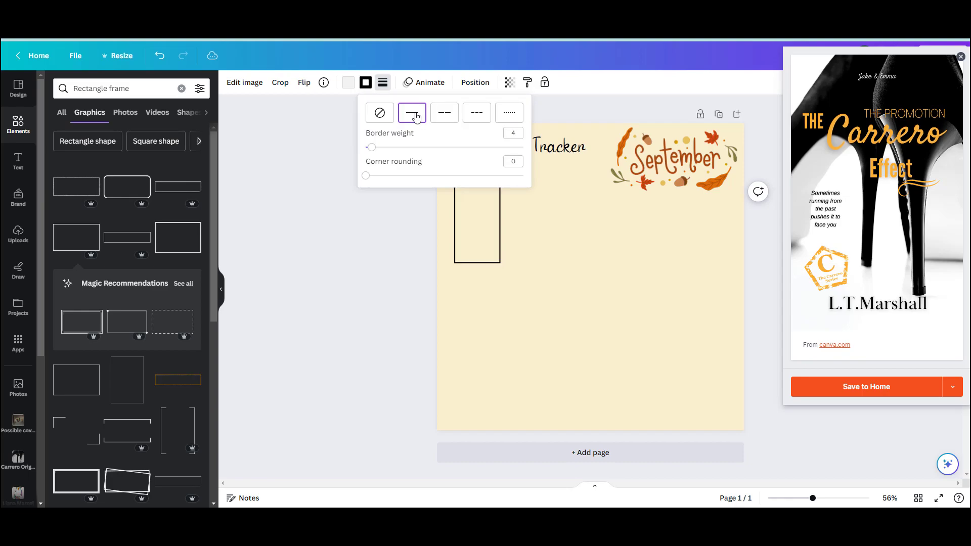
pyautogui.click(366, 85)
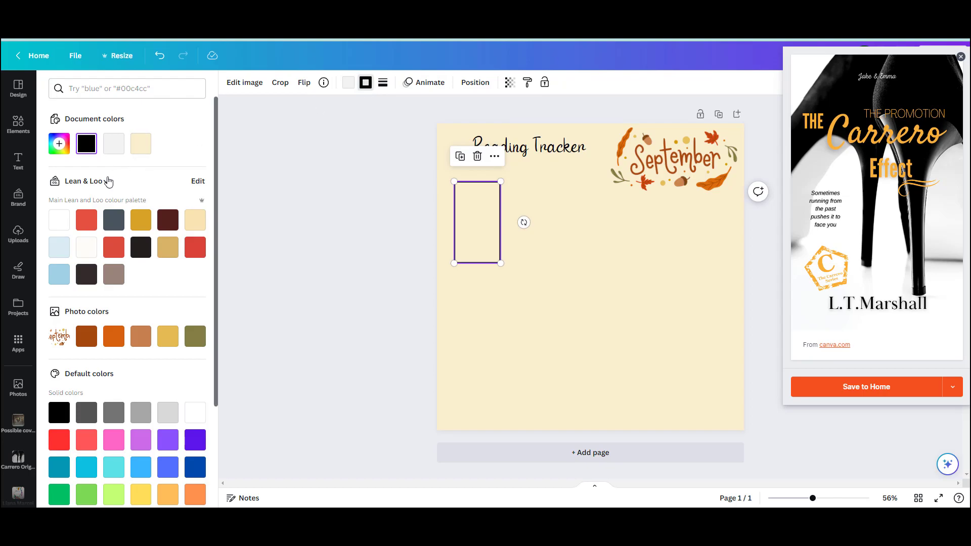
pyautogui.click(142, 220)
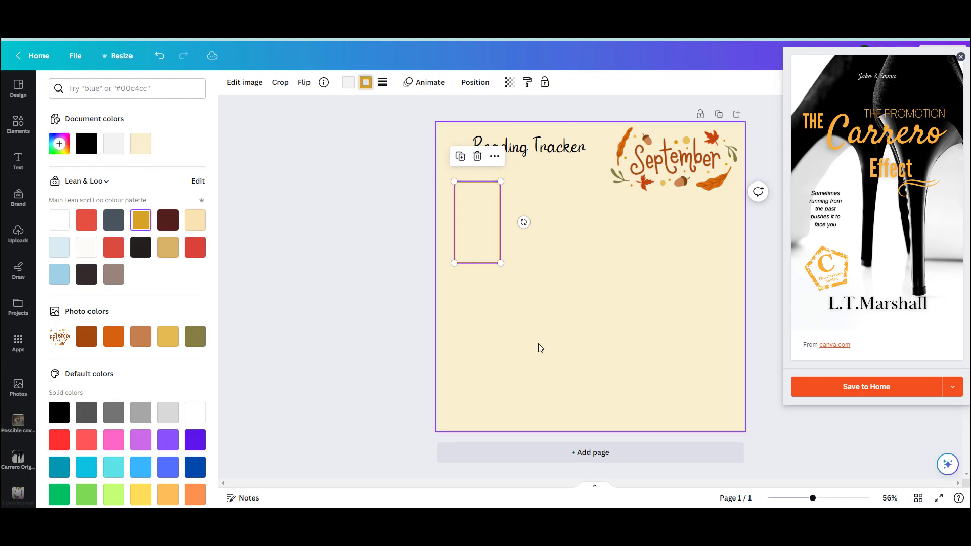
pyautogui.click(581, 366)
pyautogui.click(489, 254)
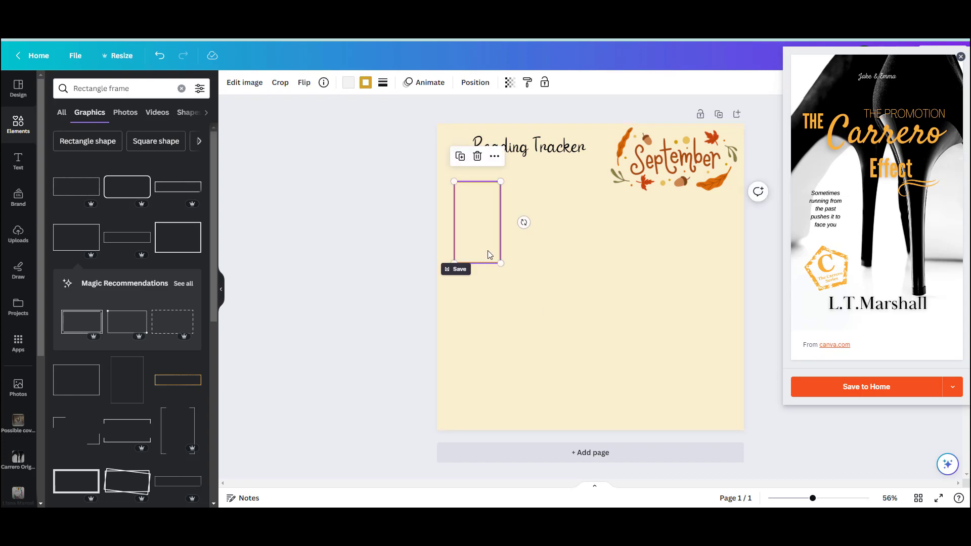
# Copy the gold frame and paste a duplicate right beside the first.
pyautogui.rightClick(489, 254)
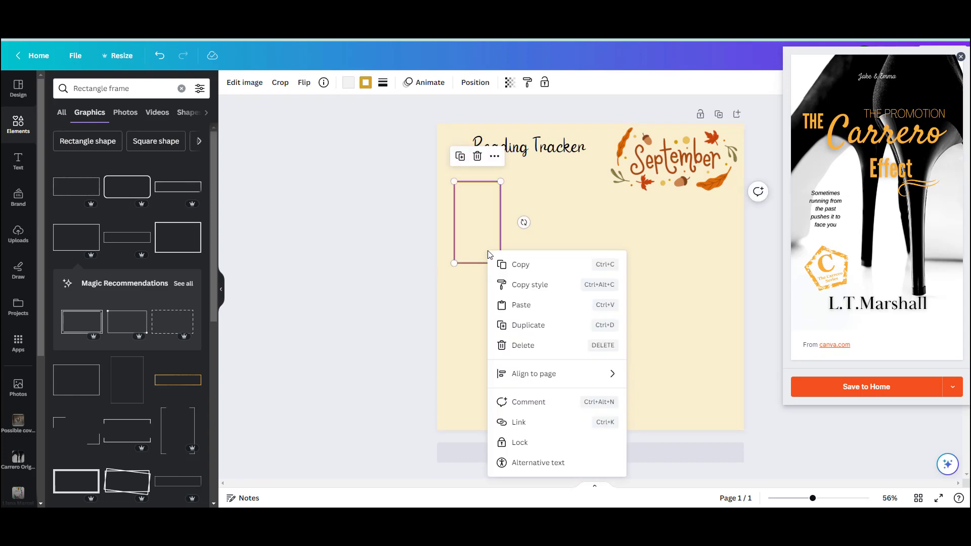
pyautogui.click(514, 264)
pyautogui.rightClick(537, 256)
pyautogui.click(566, 305)
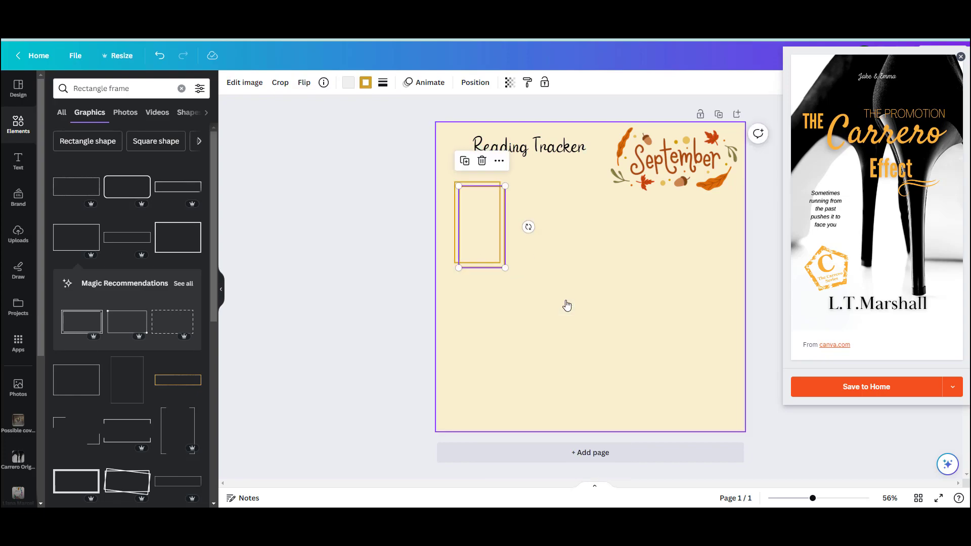
pyautogui.moveTo(483, 258); pyautogui.dragTo(538, 259)
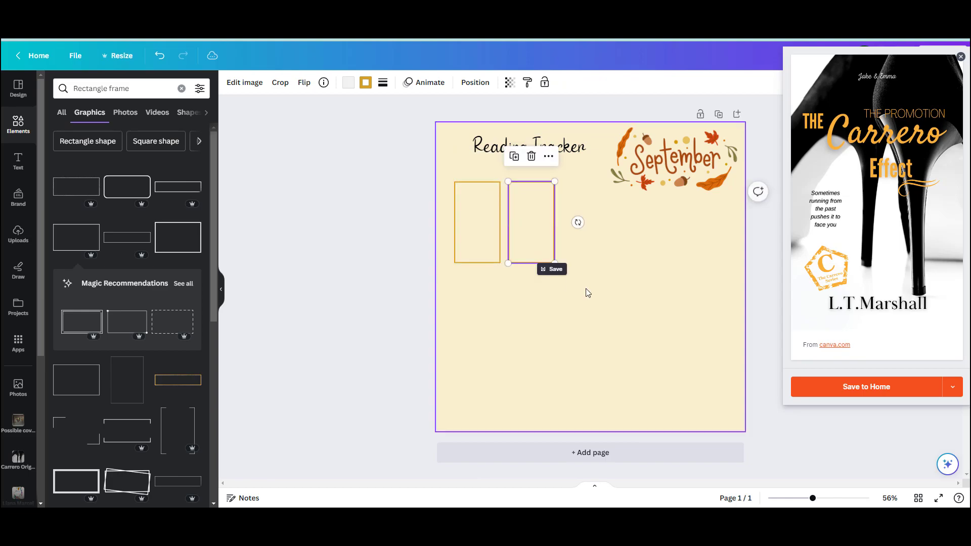
# Shrink the September graphic and extend the title to 'Reading Tracker for'.
pyautogui.click(667, 187)
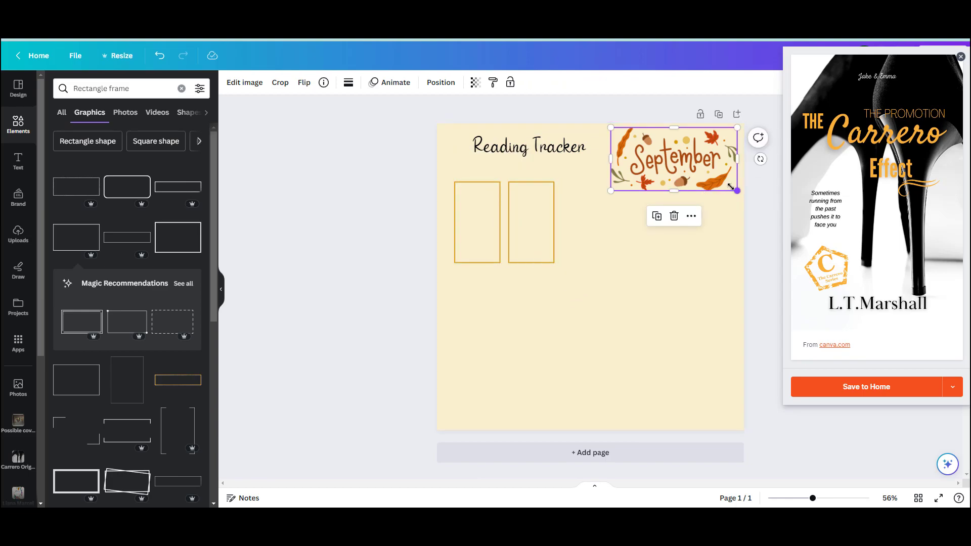
pyautogui.moveTo(737, 191); pyautogui.dragTo(704, 169)
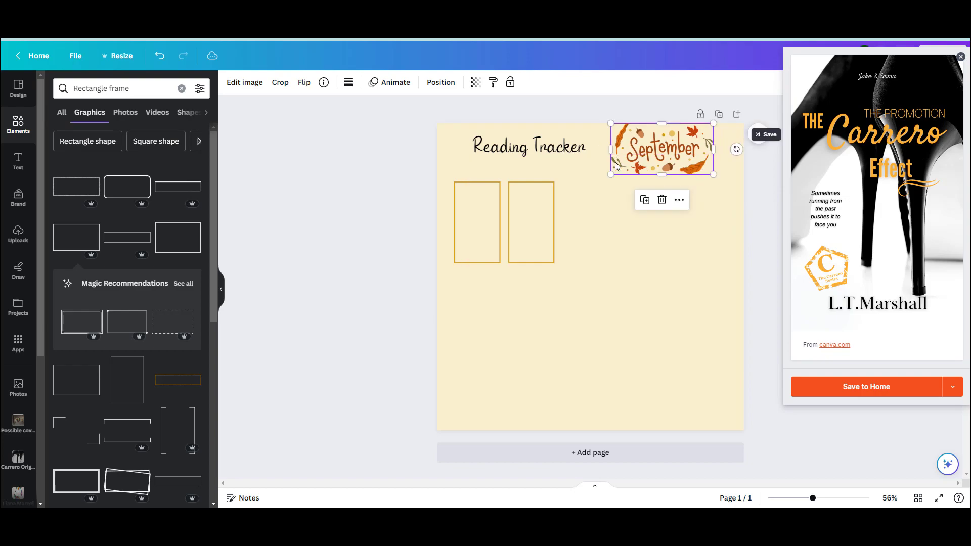
pyautogui.click(579, 156)
pyautogui.moveTo(590, 151); pyautogui.dragTo(574, 159)
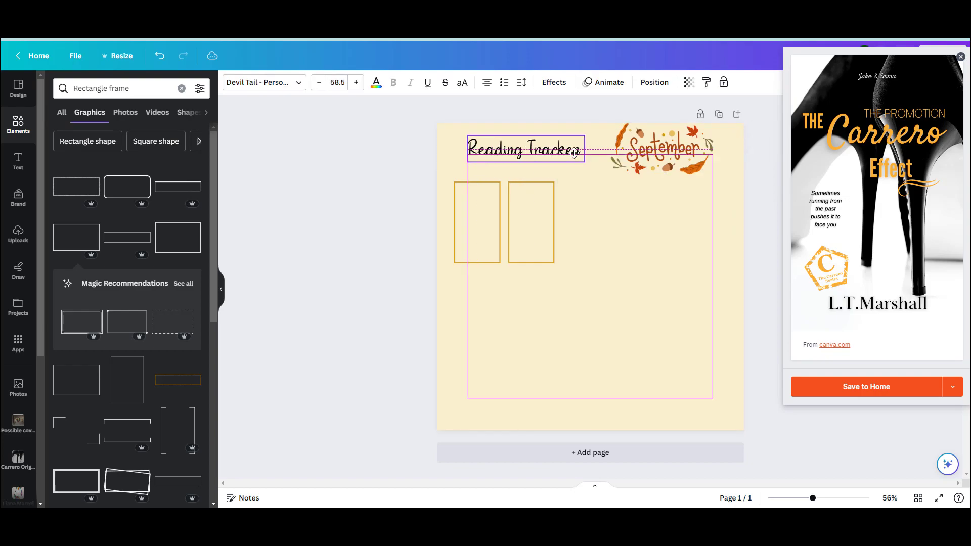
pyautogui.write('for')
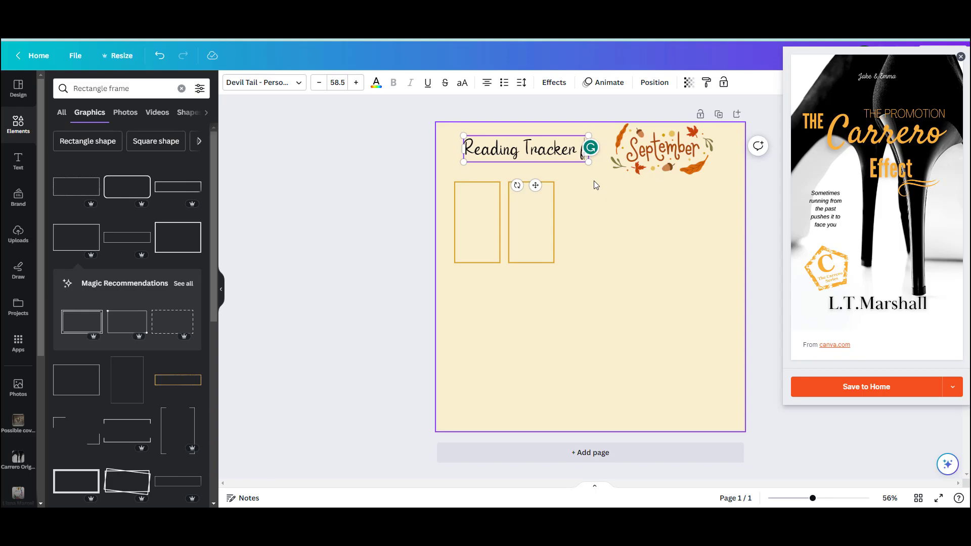
# Drag third and fourth gold frame copies further right along the row.
pyautogui.click(550, 246)
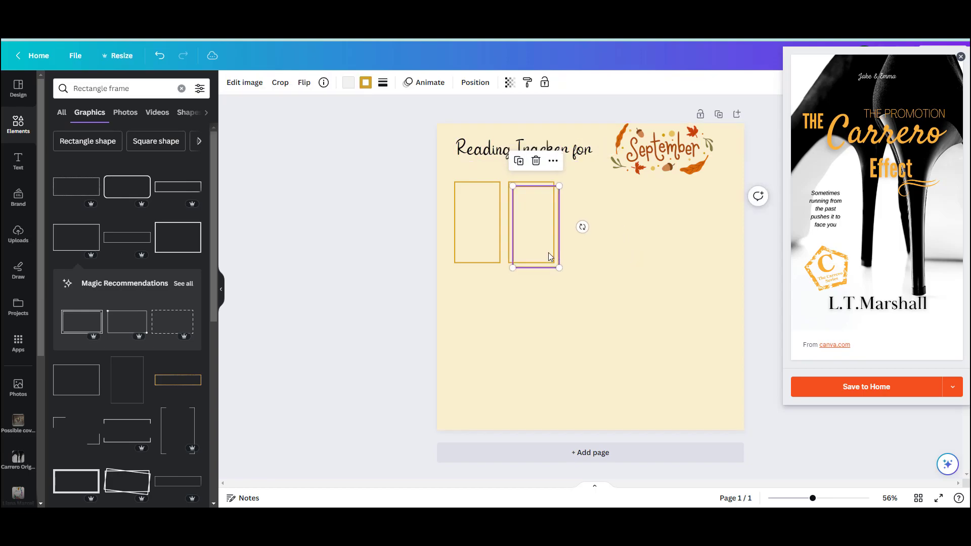
pyautogui.moveTo(548, 253); pyautogui.dragTo(597, 248)
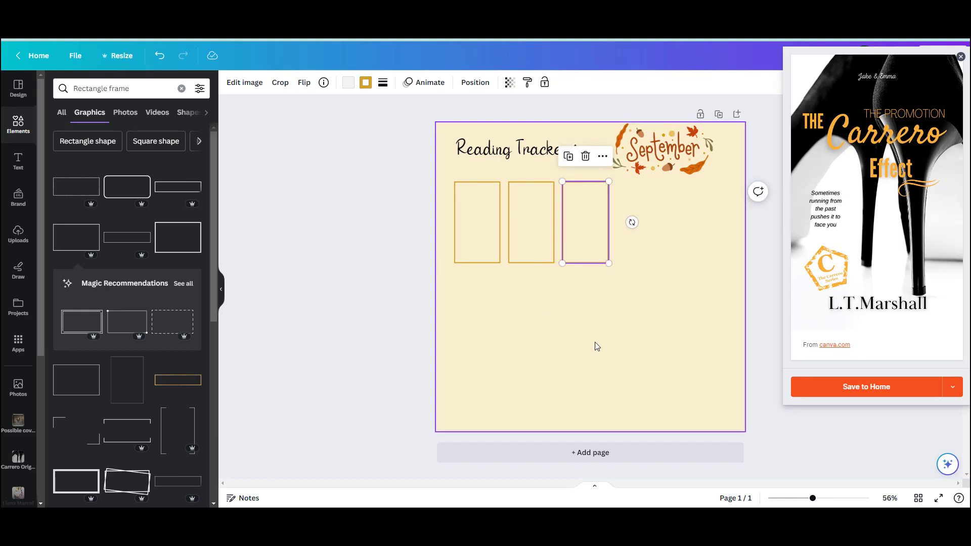
pyautogui.moveTo(550, 262); pyautogui.dragTo(650, 253)
pyautogui.click(554, 261)
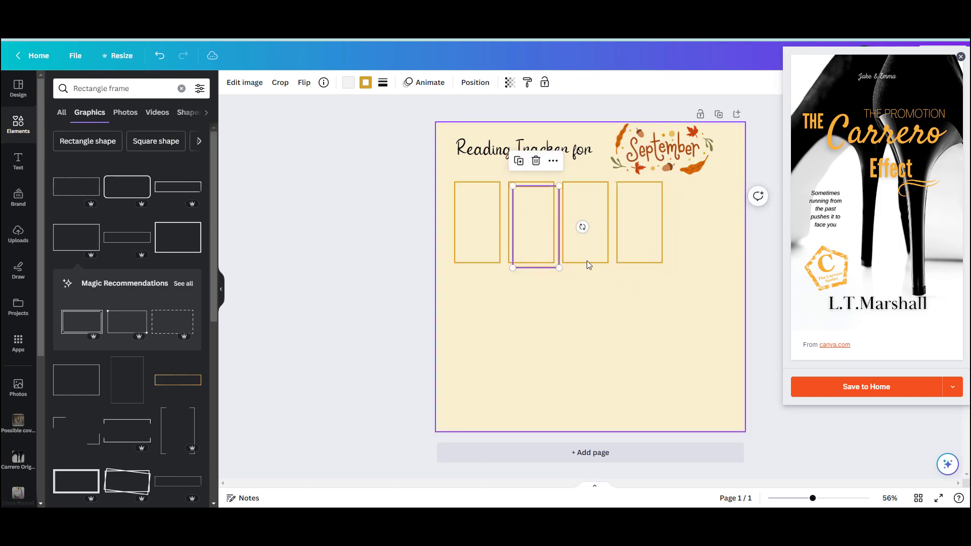
# Add a fifth gold frame to complete the first row, then copy the five-frame row.
pyautogui.moveTo(545, 266); pyautogui.dragTo(700, 245)
pyautogui.click(717, 318)
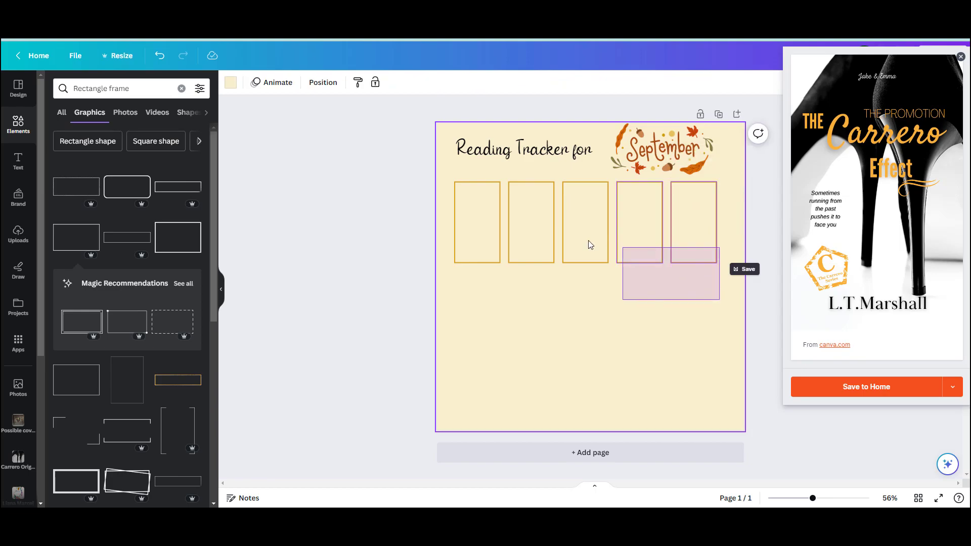
pyautogui.moveTo(590, 245); pyautogui.dragTo(484, 226)
pyautogui.rightClick(485, 229)
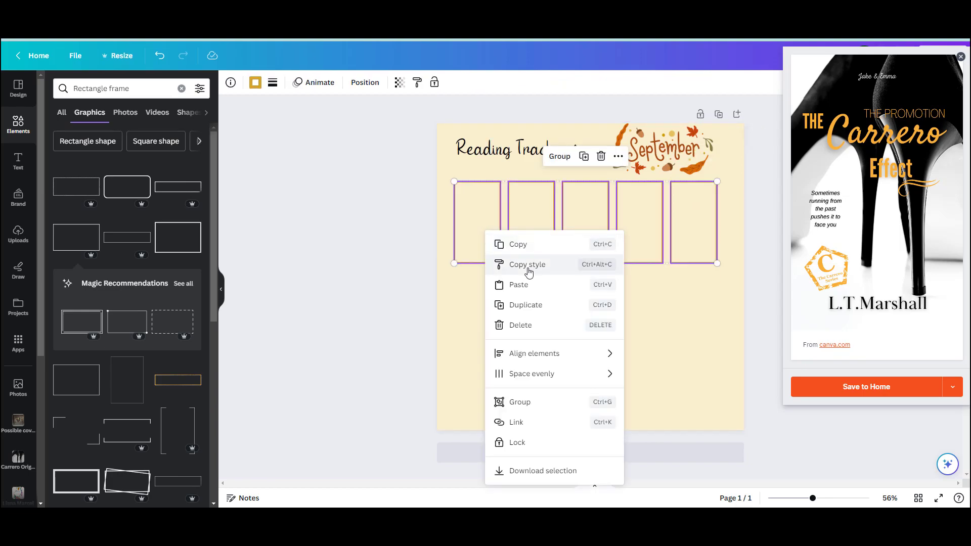
pyautogui.click(526, 246)
pyautogui.moveTo(520, 253)
pyautogui.mouseDown()
pyautogui.moveTo(524, 347)
pyautogui.moveTo(522, 248)
pyautogui.mouseUp()
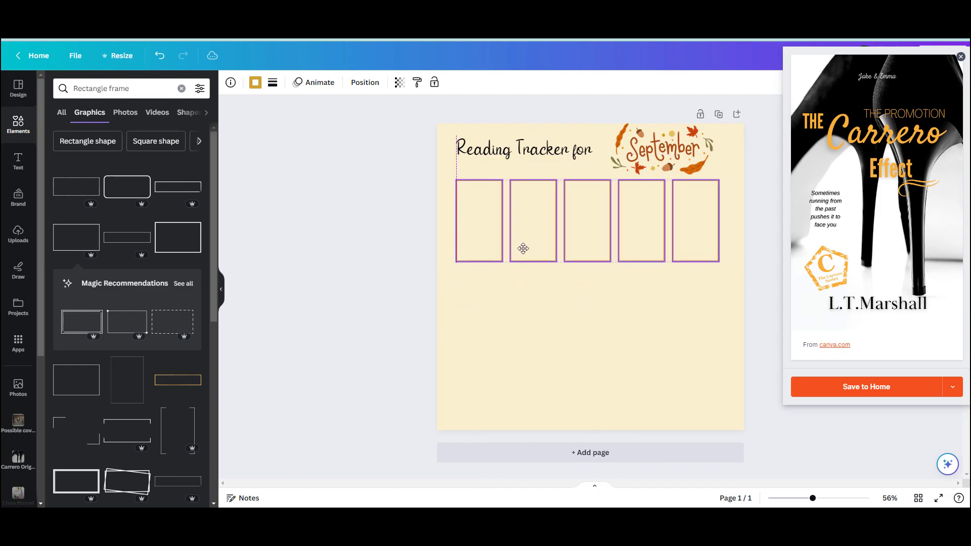
# Paste the row twice as second and third rows, then shrink the fifteen-frame grid to fit the page.
pyautogui.rightClick(514, 334)
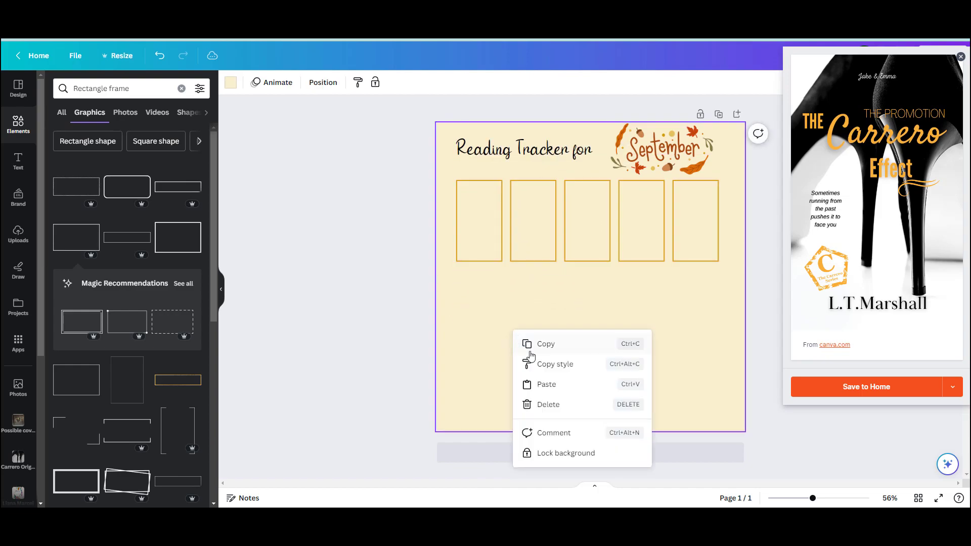
pyautogui.click(555, 391)
pyautogui.moveTo(542, 262); pyautogui.dragTo(539, 330)
pyautogui.rightClick(543, 389)
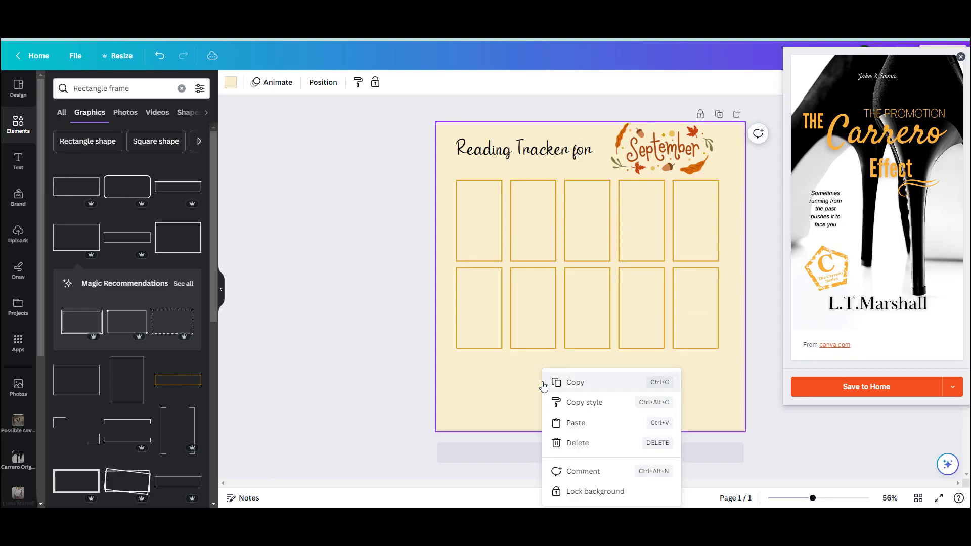
pyautogui.click(588, 423)
pyautogui.moveTo(576, 243); pyautogui.dragTo(581, 409)
pyautogui.moveTo(747, 426); pyautogui.dragTo(485, 202)
pyautogui.moveTo(719, 437); pyautogui.dragTo(691, 386)
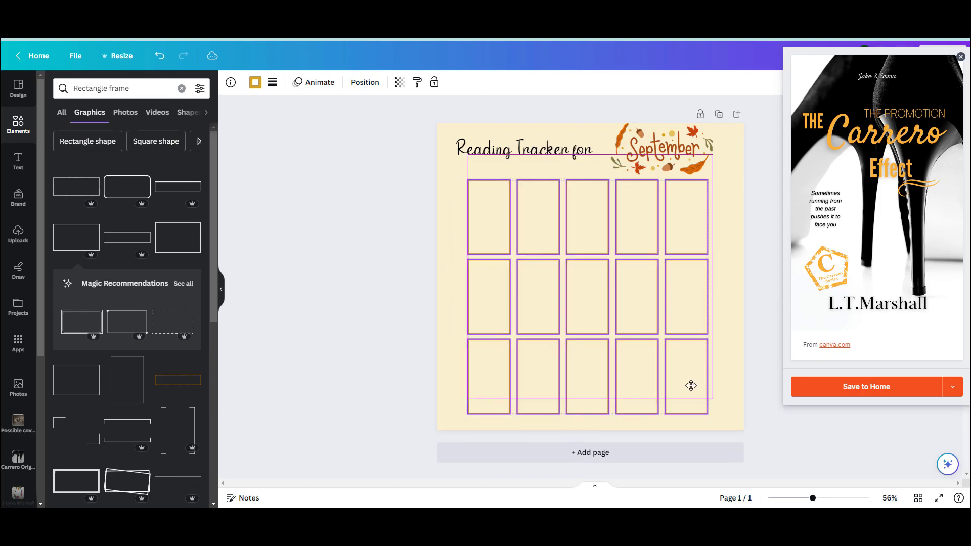
# Duplicate the 'Reading Tracker for' title, retype it as the reader's name plus 'List', and place it below.
pyautogui.click(724, 381)
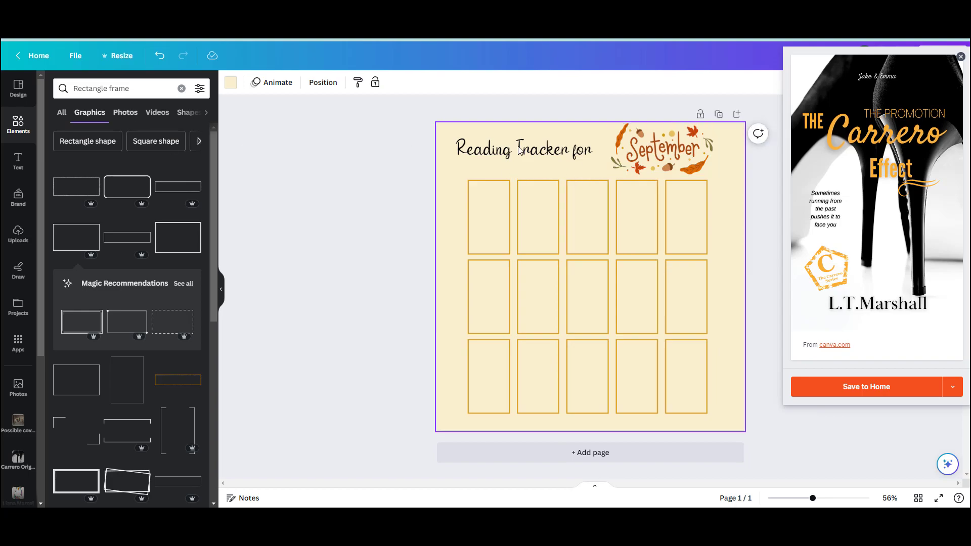
pyautogui.click(541, 150)
pyautogui.click(509, 112)
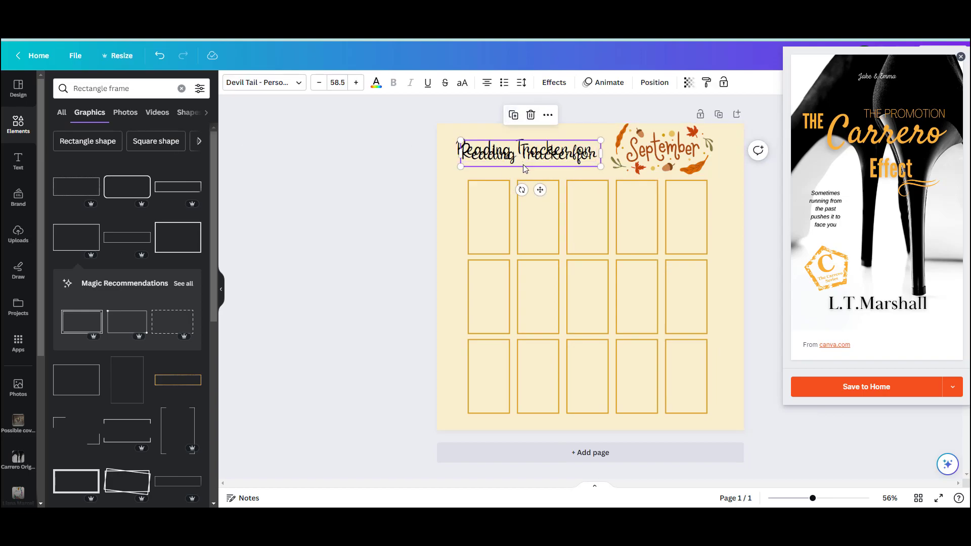
pyautogui.moveTo(528, 161); pyautogui.dragTo(678, 419)
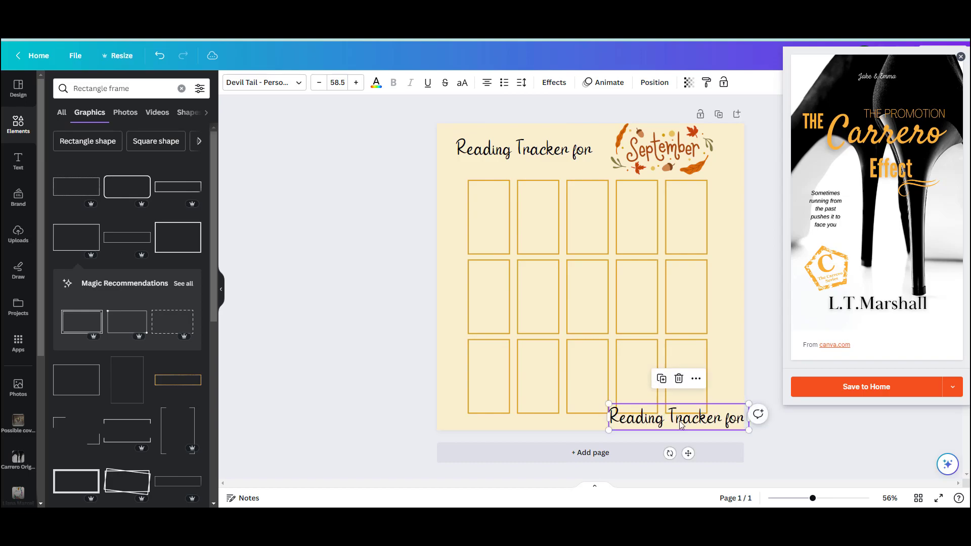
pyautogui.doubleClick(678, 419)
pyautogui.write('Lean')
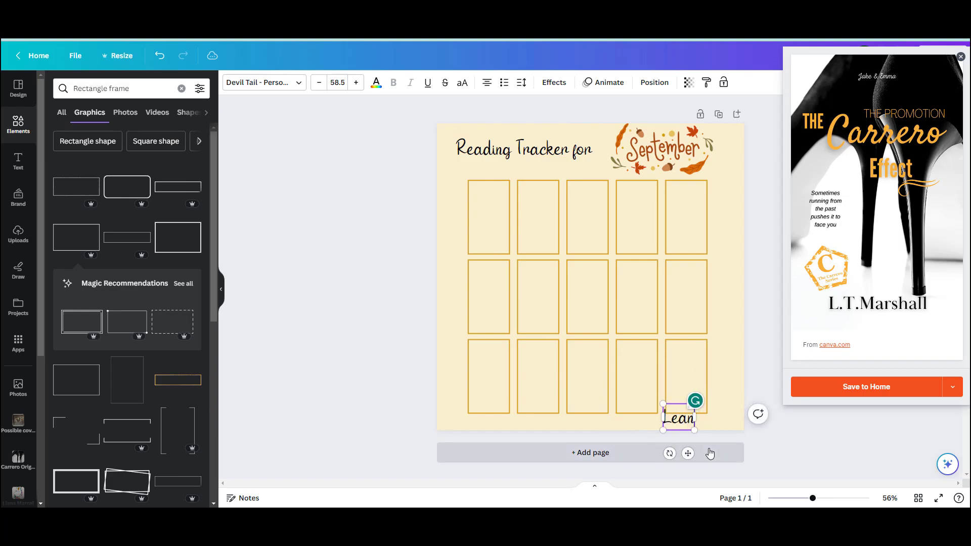
pyautogui.write("e's List")
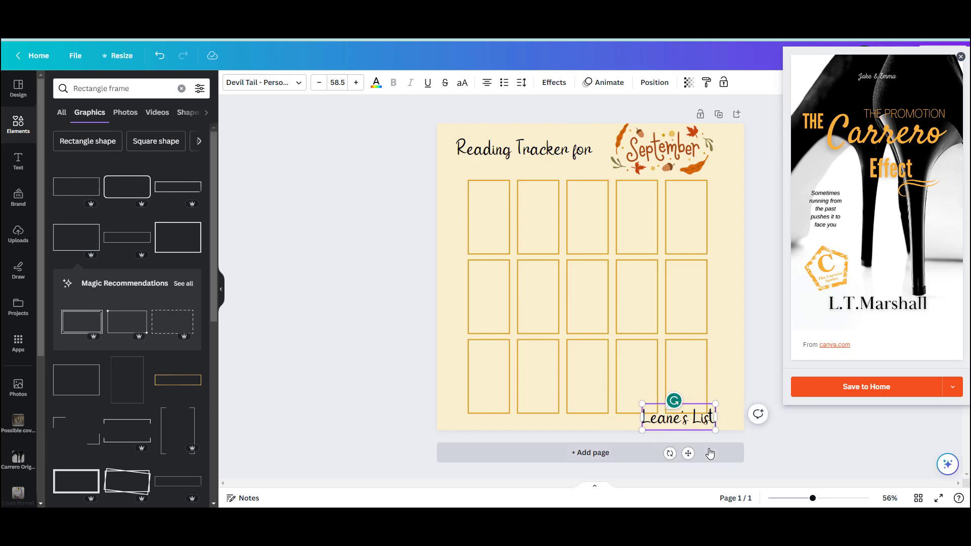
pyautogui.click(669, 422)
pyautogui.write('n')
pyautogui.moveTo(711, 401); pyautogui.dragTo(569, 150)
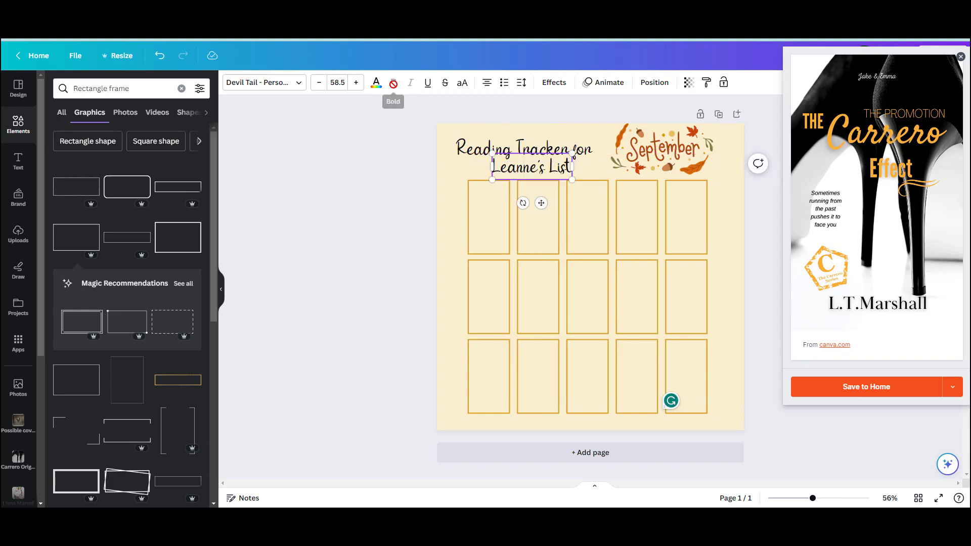
# Colour the reader's-list subtitle with the rusty brown photo colour.
pyautogui.click(376, 86)
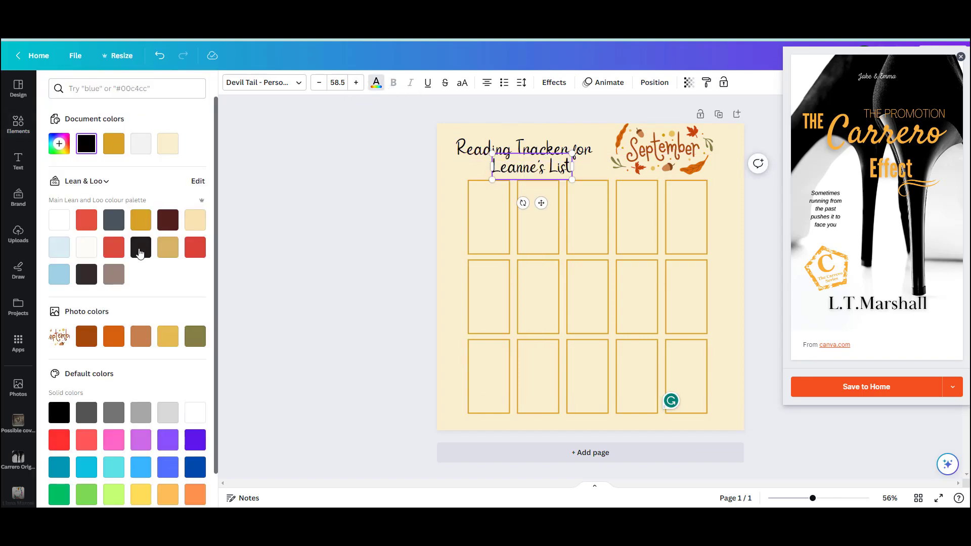
pyautogui.click(113, 336)
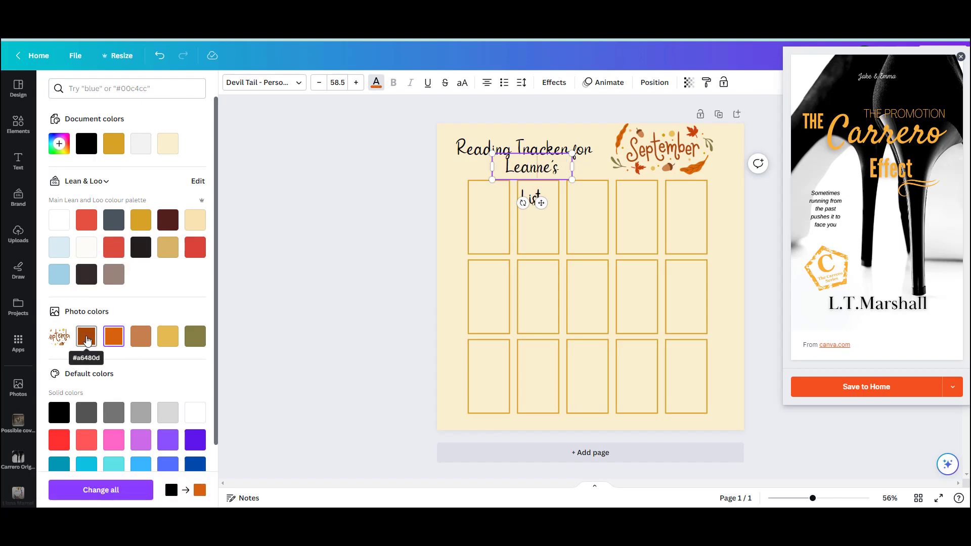
pyautogui.click(87, 338)
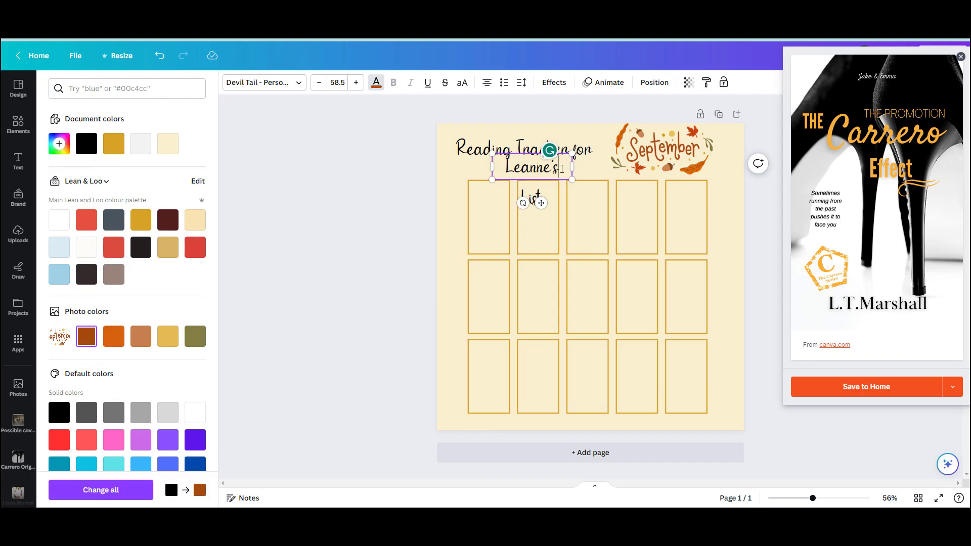
pyautogui.moveTo(562, 168); pyautogui.dragTo(494, 168)
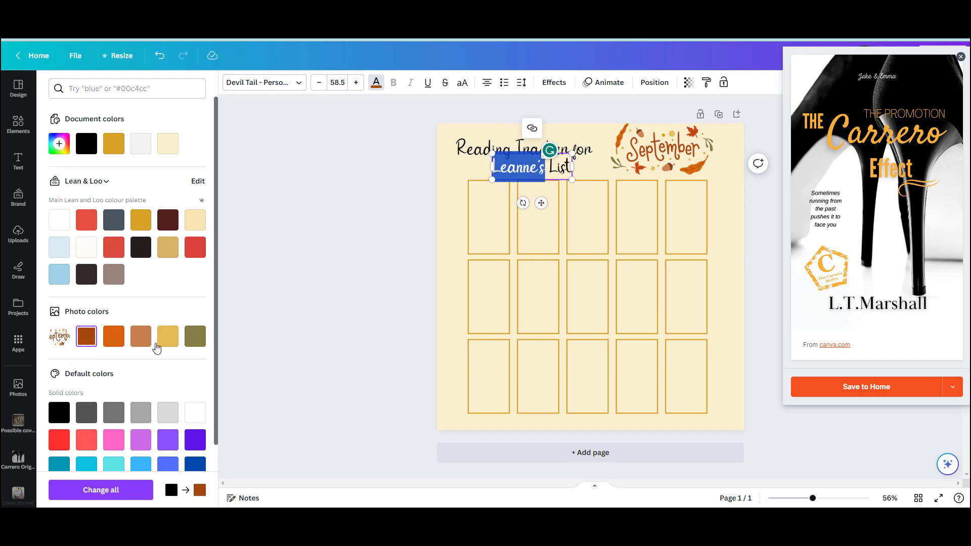
pyautogui.click(726, 303)
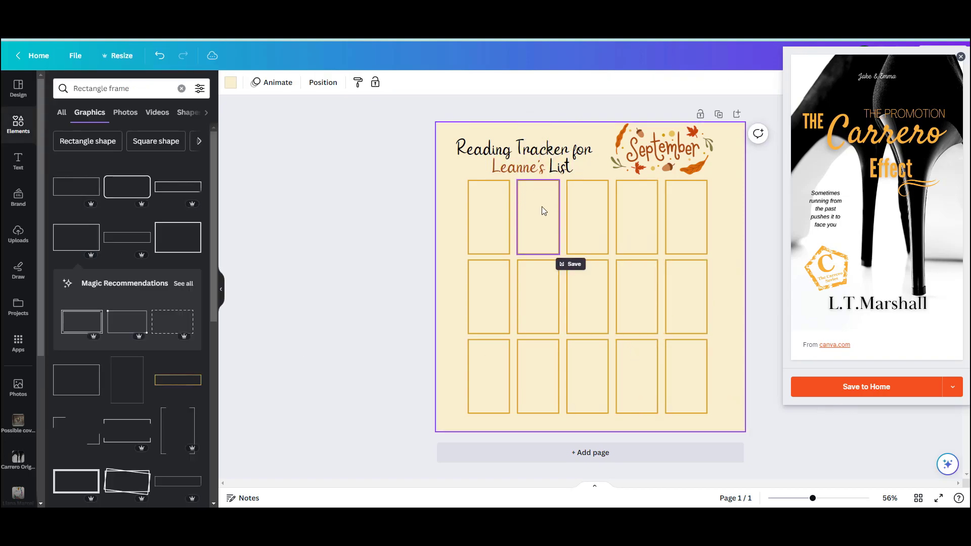
pyautogui.doubleClick(550, 166)
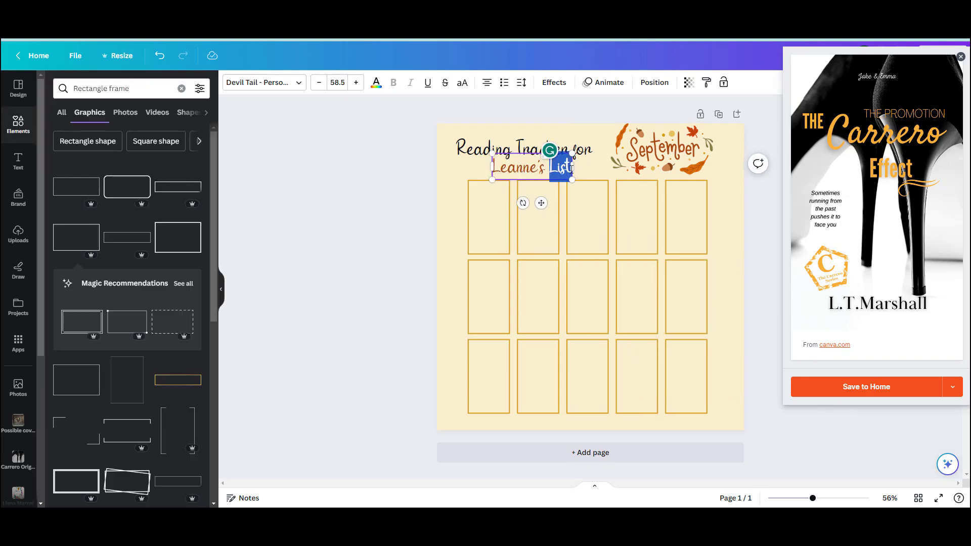
pyautogui.click(375, 82)
pyautogui.click(87, 336)
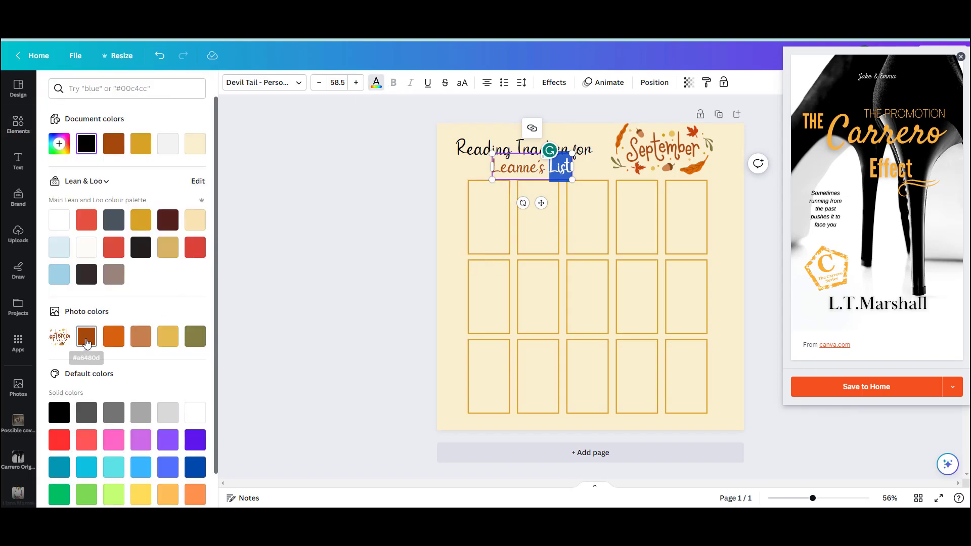
pyautogui.click(743, 310)
# Nudge the September graphic into place at the top right and close the book-cover preview.
pyautogui.click(666, 164)
pyautogui.moveTo(666, 165); pyautogui.dragTo(667, 163)
pyautogui.click(729, 293)
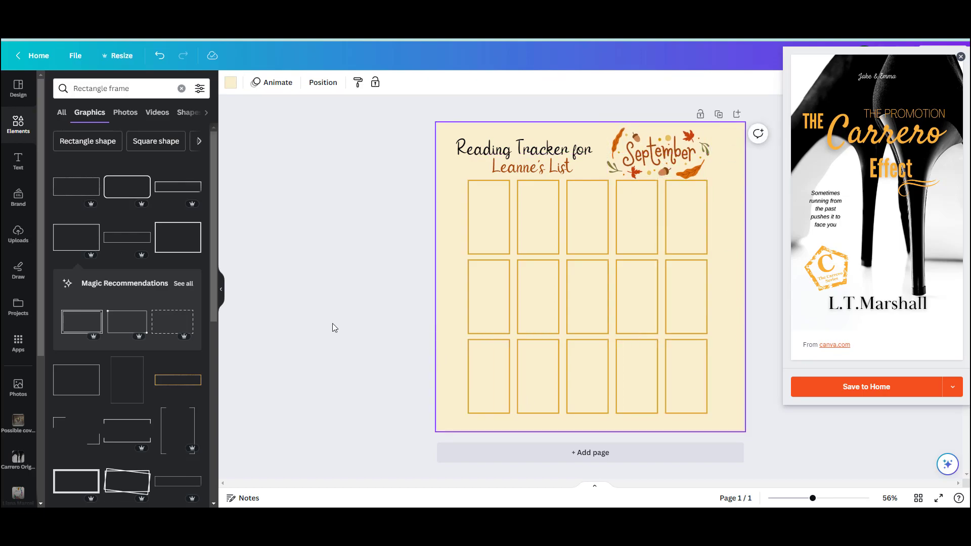
pyautogui.click(341, 348)
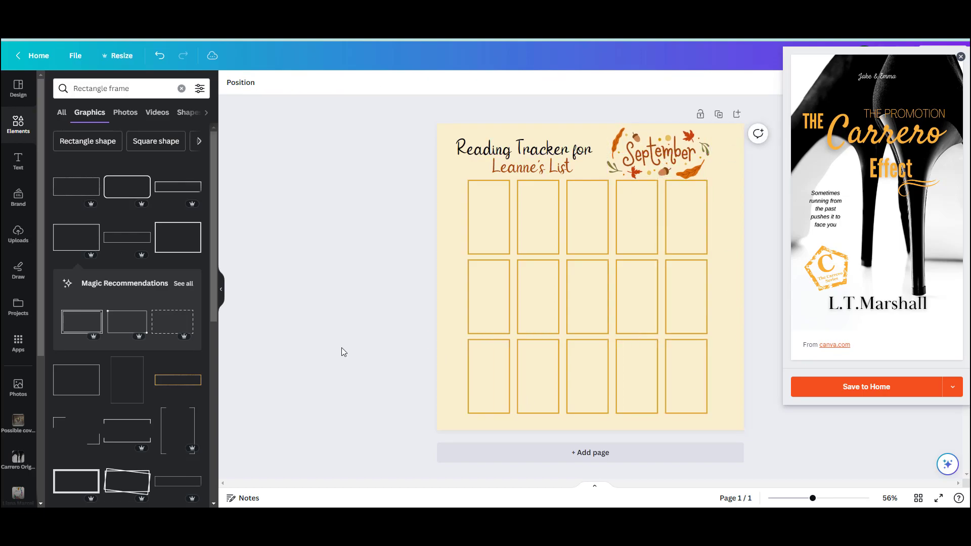
pyautogui.click(960, 57)
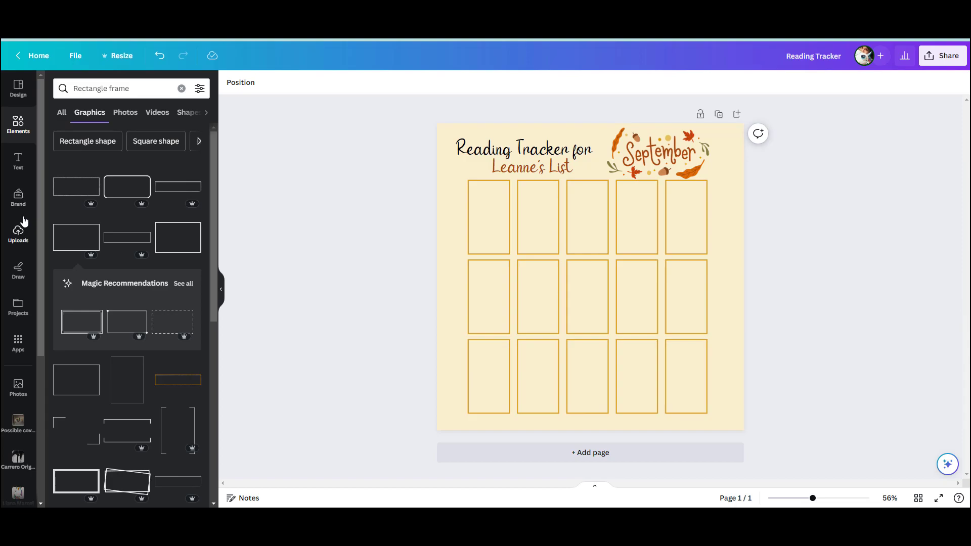
# Add the uploaded Carrero cover, shrink it to about 170 by 272, and fit it into the first frame.
pyautogui.click(19, 232)
pyautogui.click(63, 190)
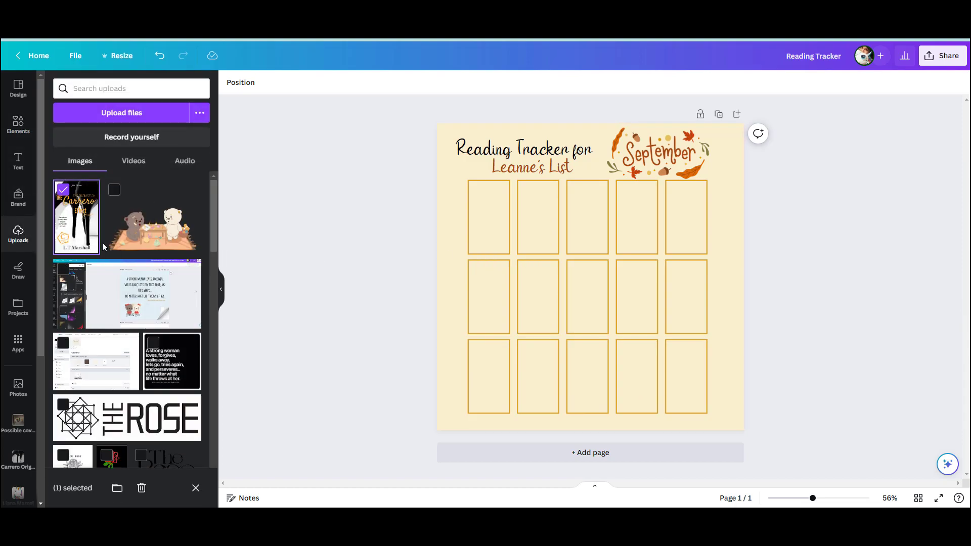
pyautogui.click(85, 223)
pyautogui.moveTo(83, 231); pyautogui.dragTo(645, 300)
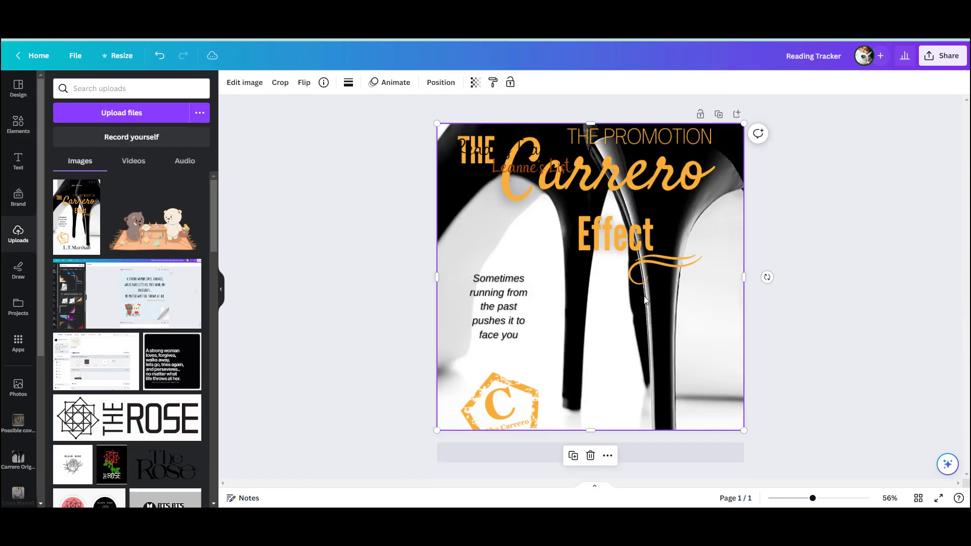
pyautogui.click(160, 56)
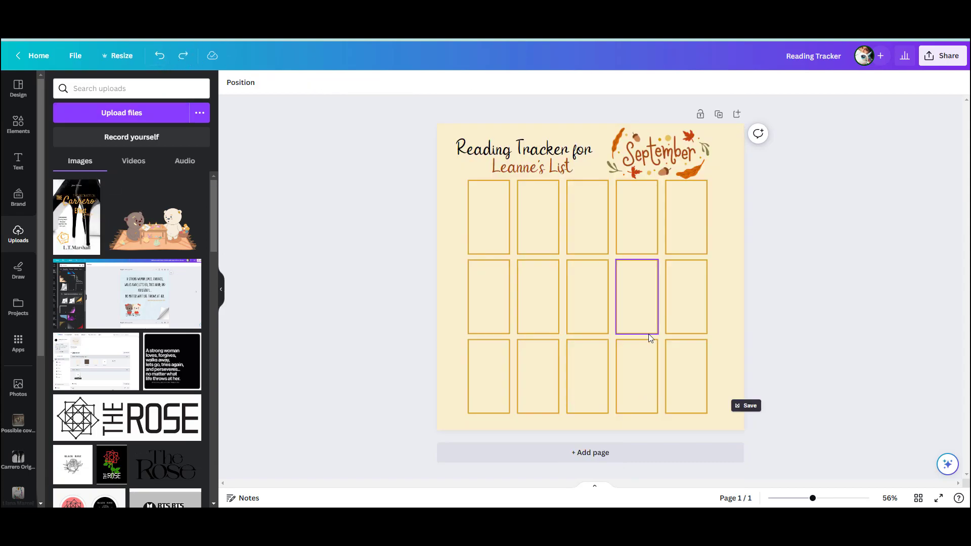
pyautogui.click(74, 221)
pyautogui.moveTo(652, 374); pyautogui.dragTo(503, 243)
pyautogui.click(733, 336)
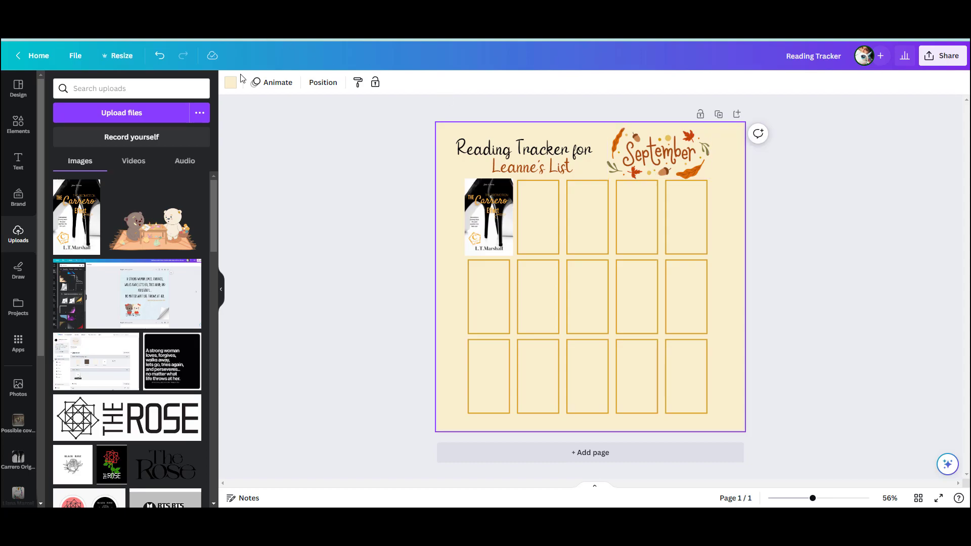
# Search elements for 'background' and make the yellow abstract graphic the page background.
pyautogui.click(18, 124)
pyautogui.click(147, 89)
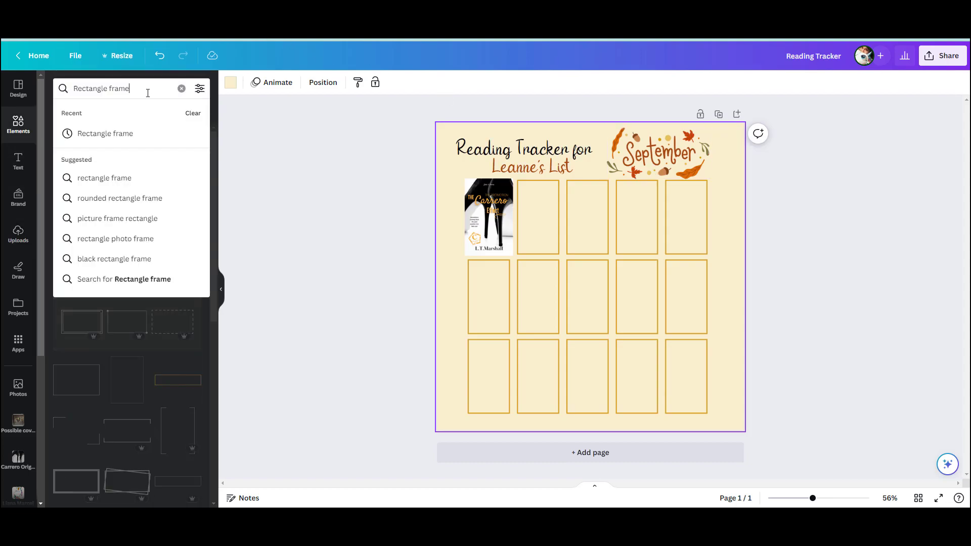
pyautogui.write('backg')
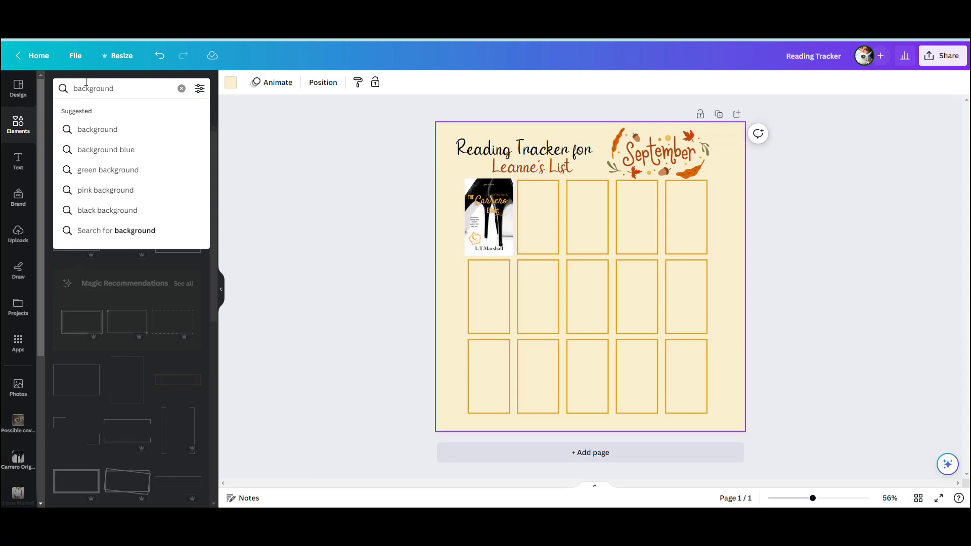
pyautogui.write('round')
pyautogui.press('Return')
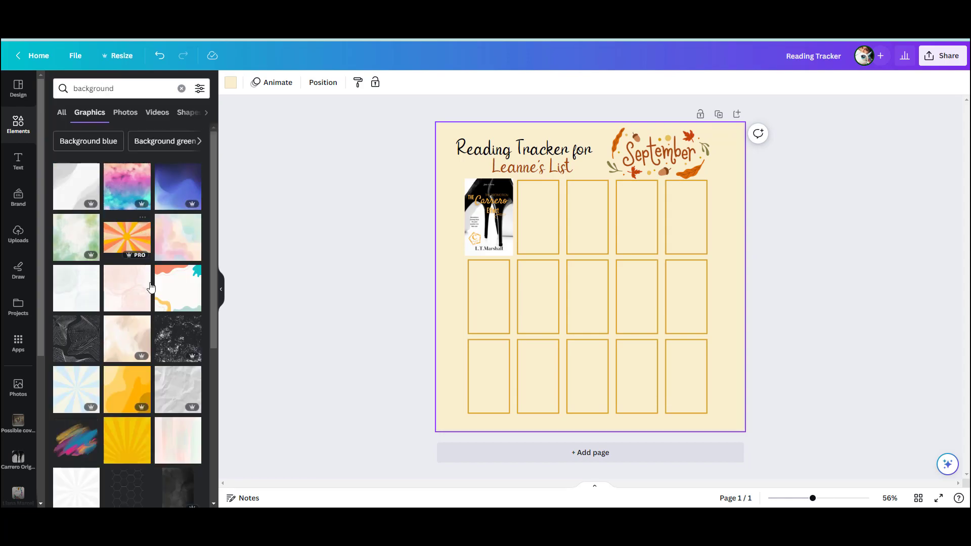
pyautogui.scroll(-2, 146, 303)
pyautogui.click(113, 295)
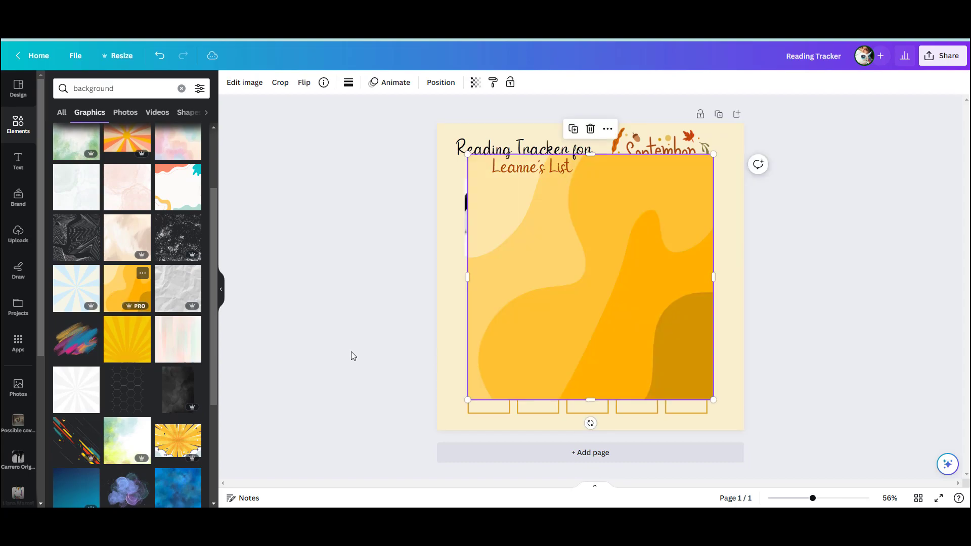
pyautogui.rightClick(657, 321)
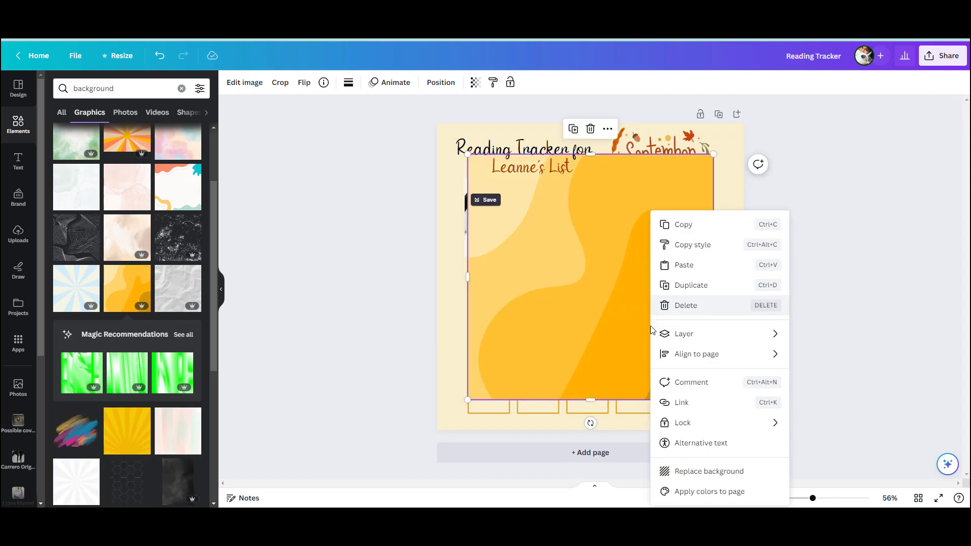
pyautogui.click(707, 471)
# Fade the yellow background to 24 transparency.
pyautogui.click(440, 229)
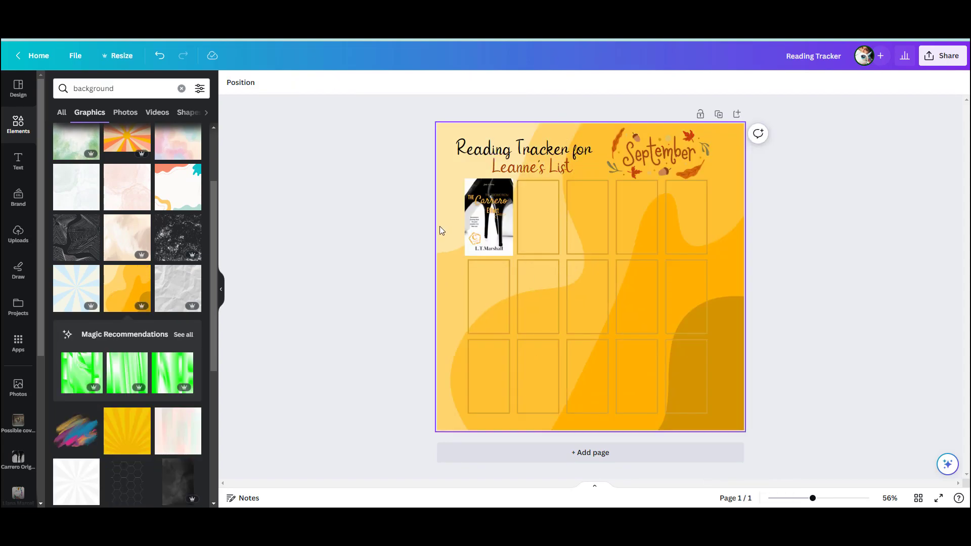
pyautogui.click(474, 83)
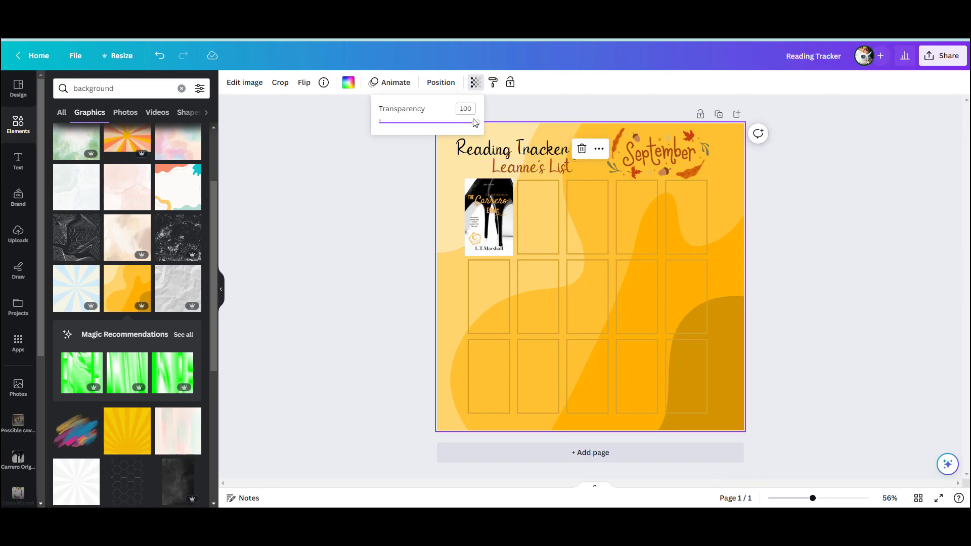
pyautogui.moveTo(451, 125); pyautogui.dragTo(401, 122)
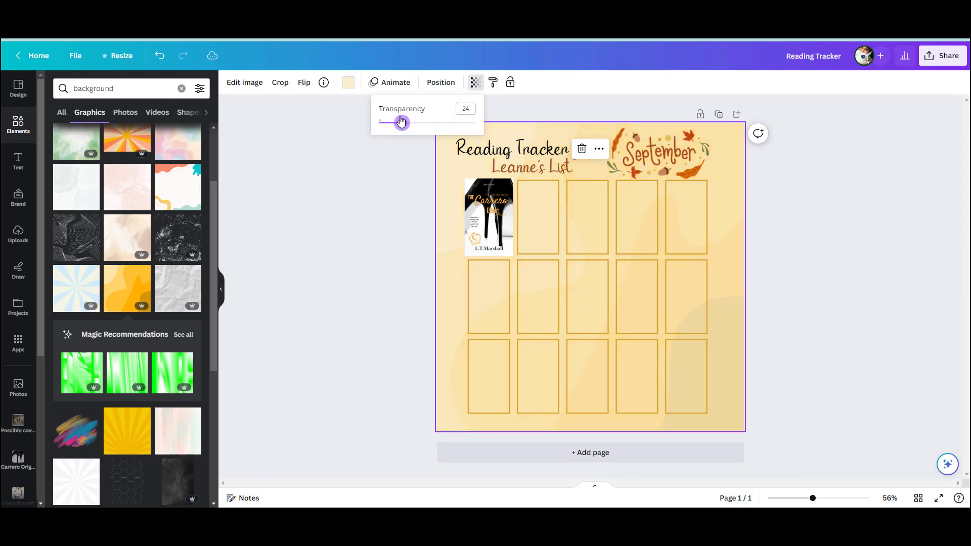
pyautogui.click(866, 293)
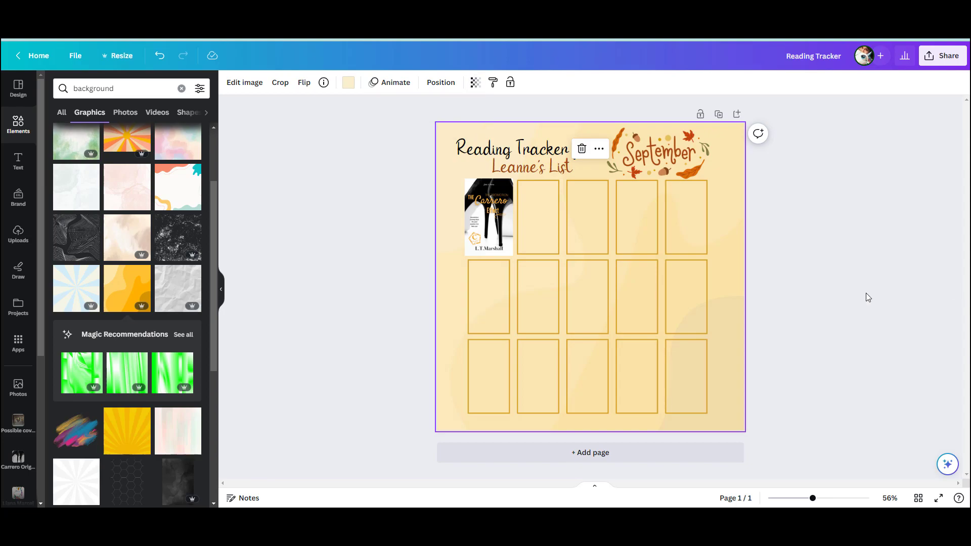
pyautogui.click(865, 293)
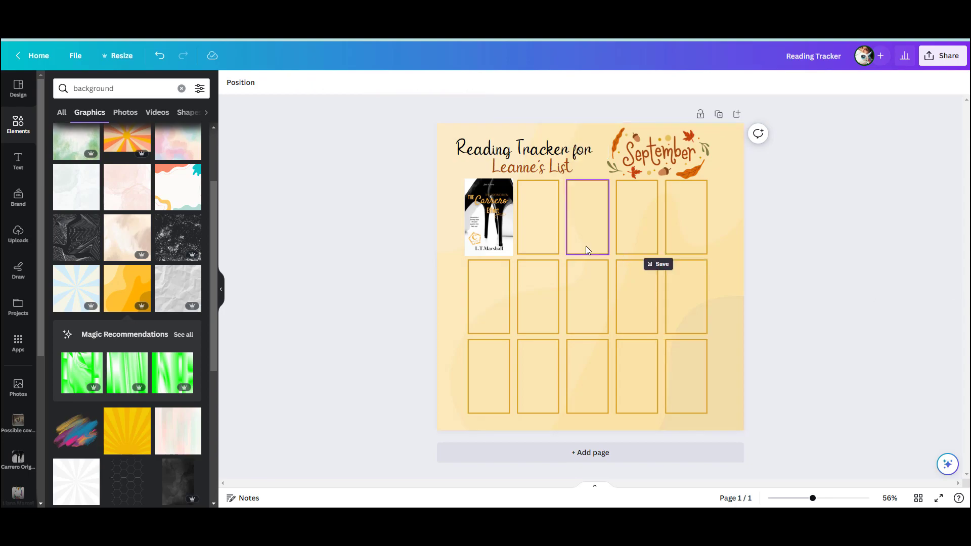
# Delete the book cover from the first frame.
pyautogui.click(500, 217)
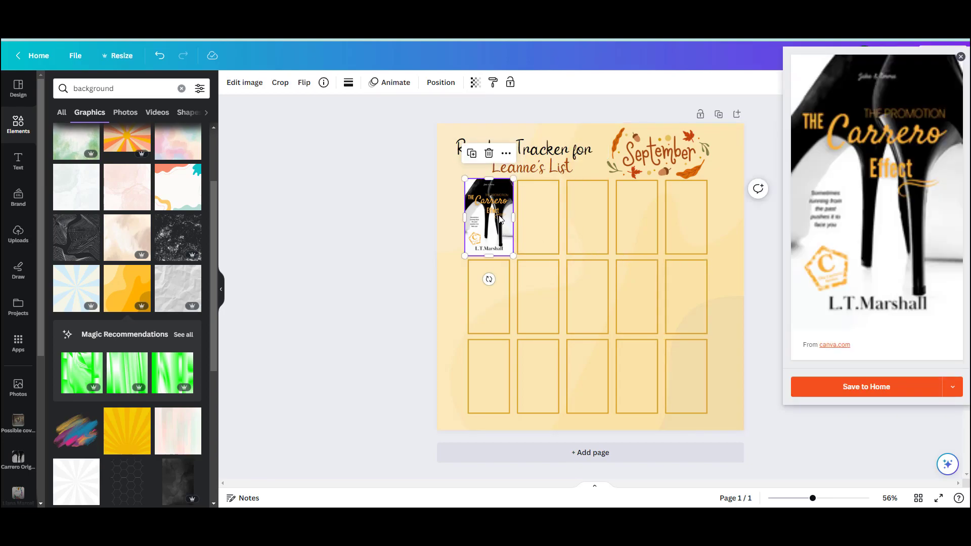
pyautogui.click(960, 58)
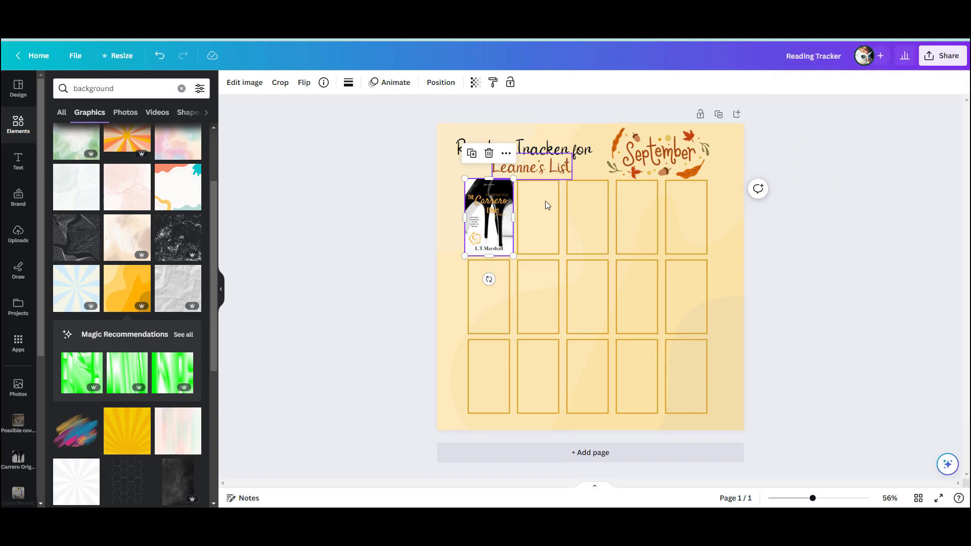
pyautogui.press('Delete')
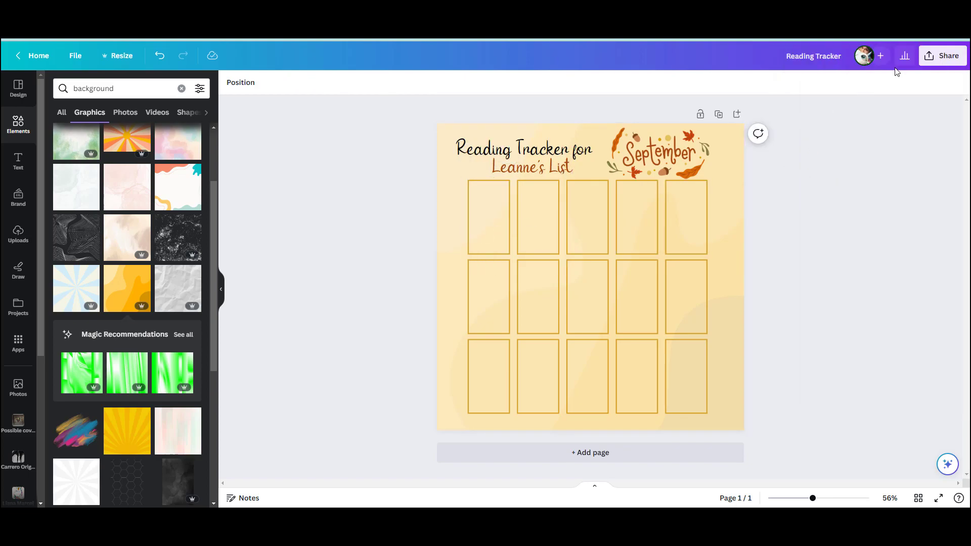
# Download the tracker design as a PNG image.
pyautogui.click(75, 57)
pyautogui.click(121, 284)
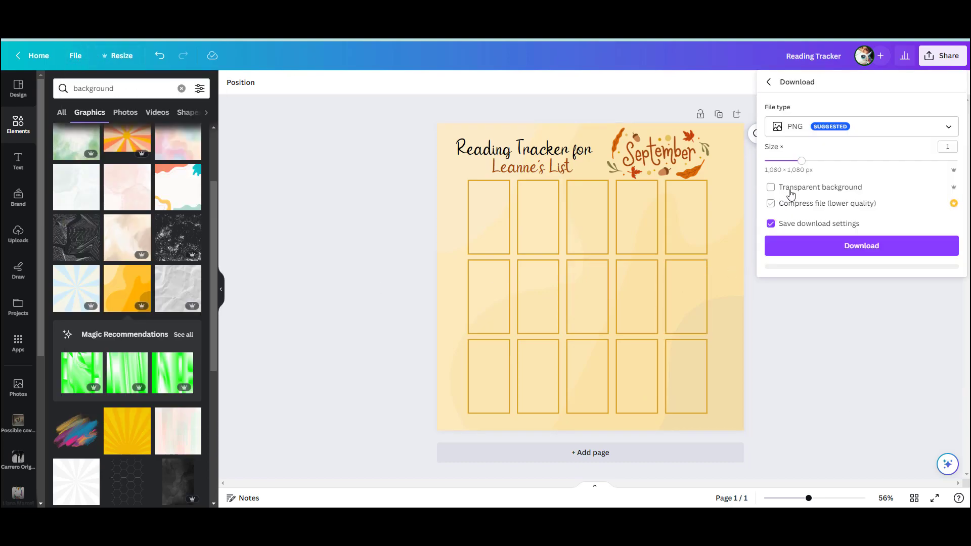
pyautogui.click(856, 246)
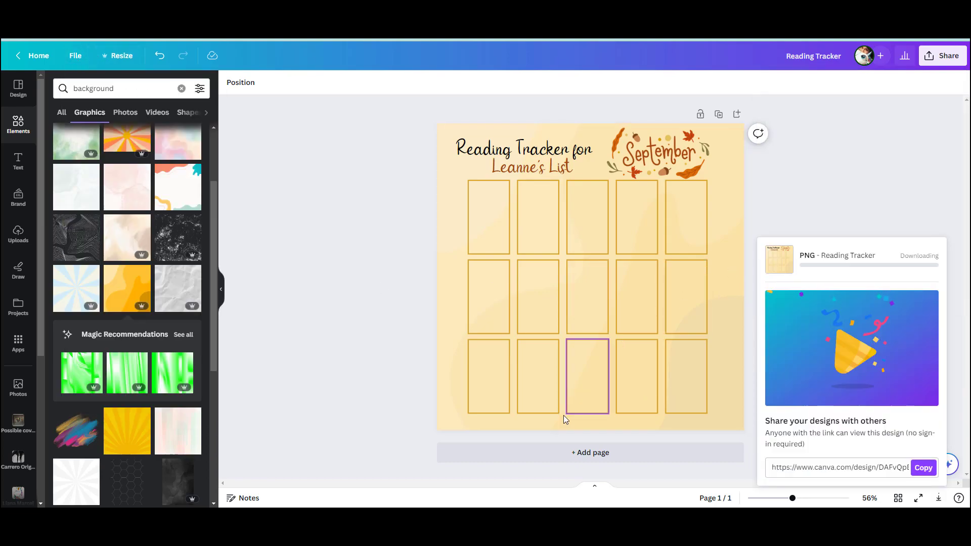
# Add a second page and fill it with the uploaded Reading Tracker PNG.
pyautogui.click(547, 453)
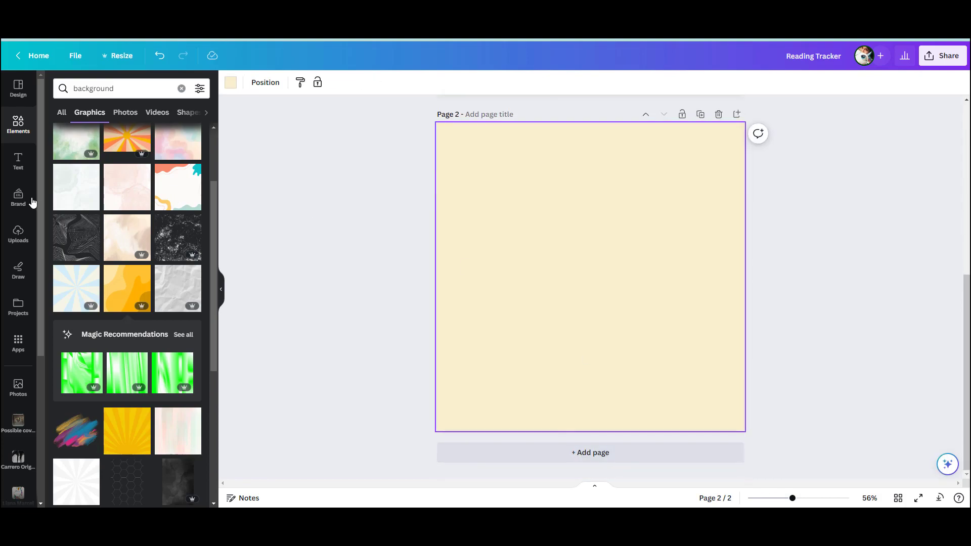
pyautogui.click(19, 235)
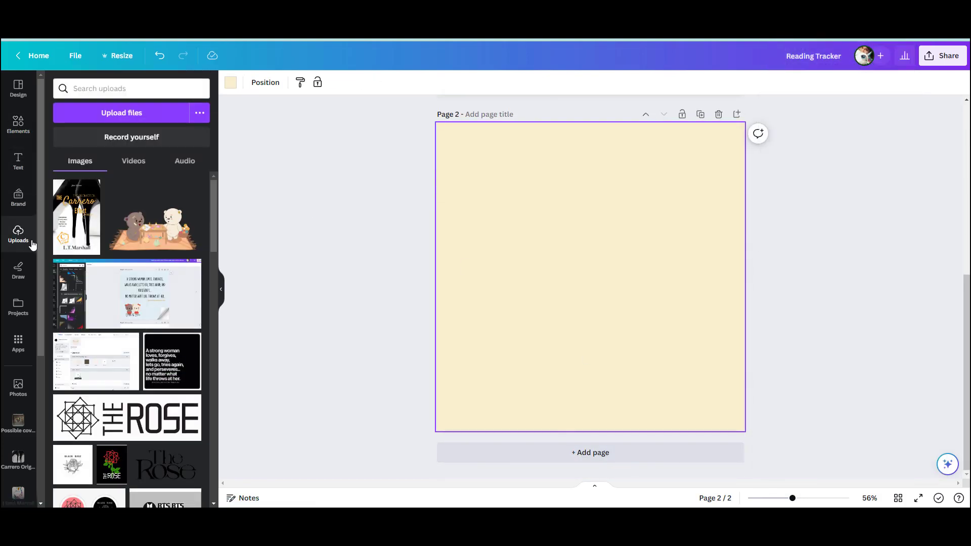
pyautogui.click(144, 118)
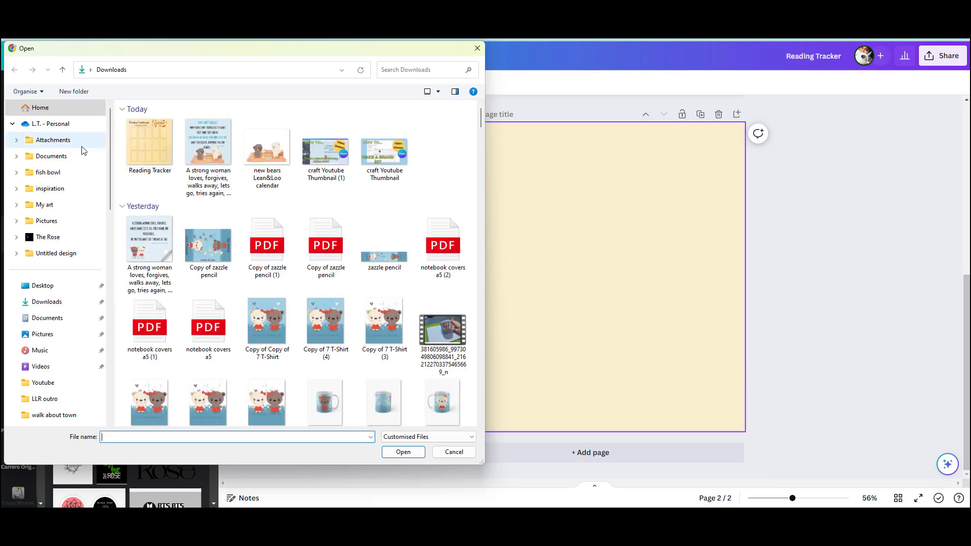
pyautogui.doubleClick(150, 144)
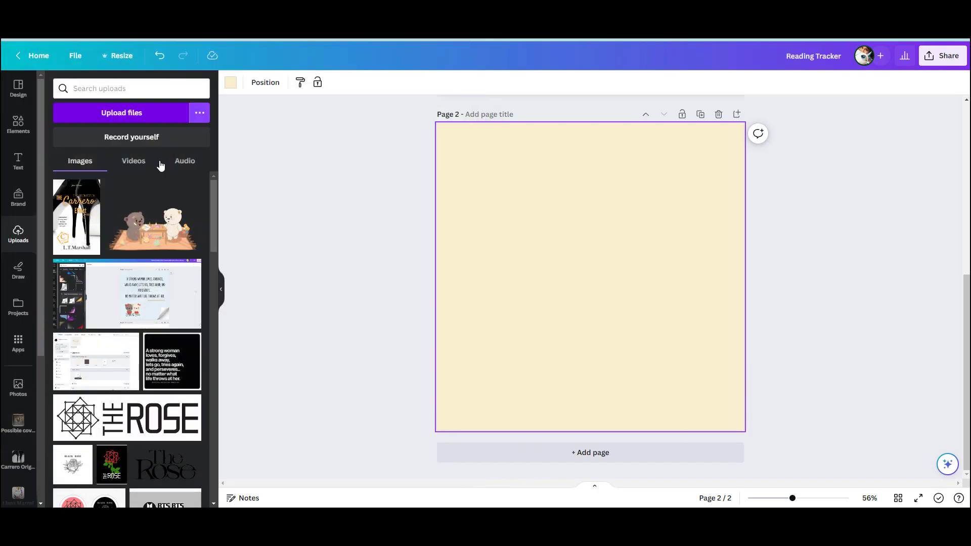
pyautogui.moveTo(607, 313); pyautogui.dragTo(555, 263)
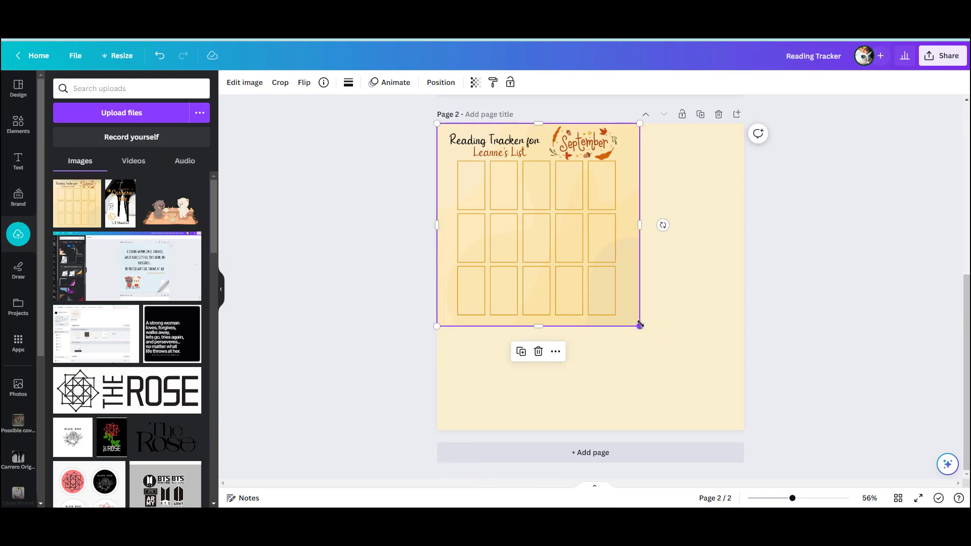
pyautogui.moveTo(640, 326); pyautogui.dragTo(742, 430)
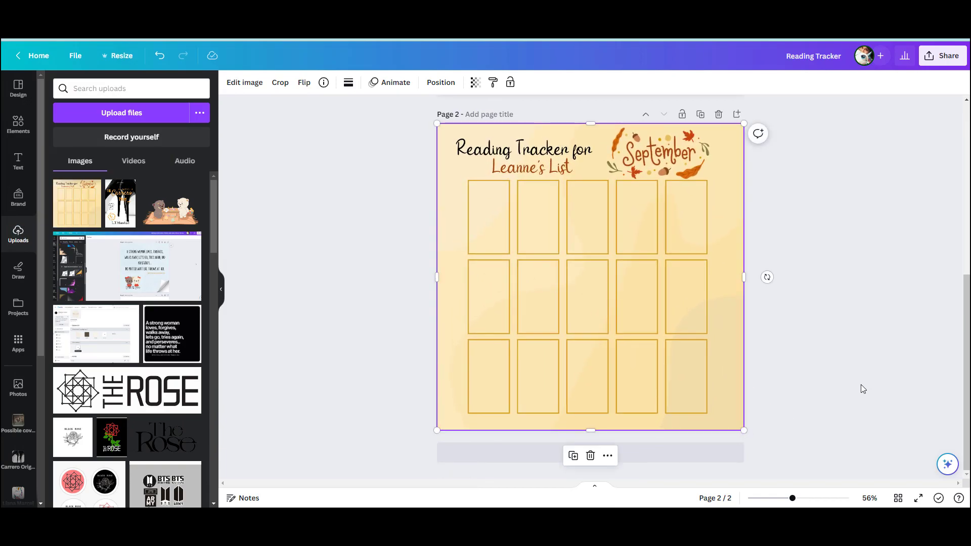
pyautogui.click(861, 385)
# Add the Carrero cover to page 2 and shrink it into the first frame.
pyautogui.click(128, 208)
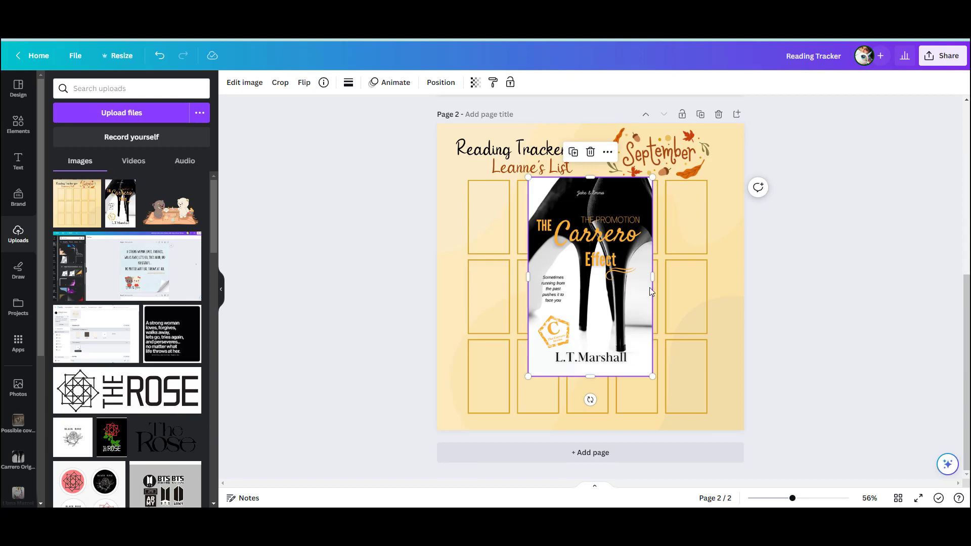
pyautogui.moveTo(650, 373); pyautogui.dragTo(509, 226)
pyautogui.click(896, 294)
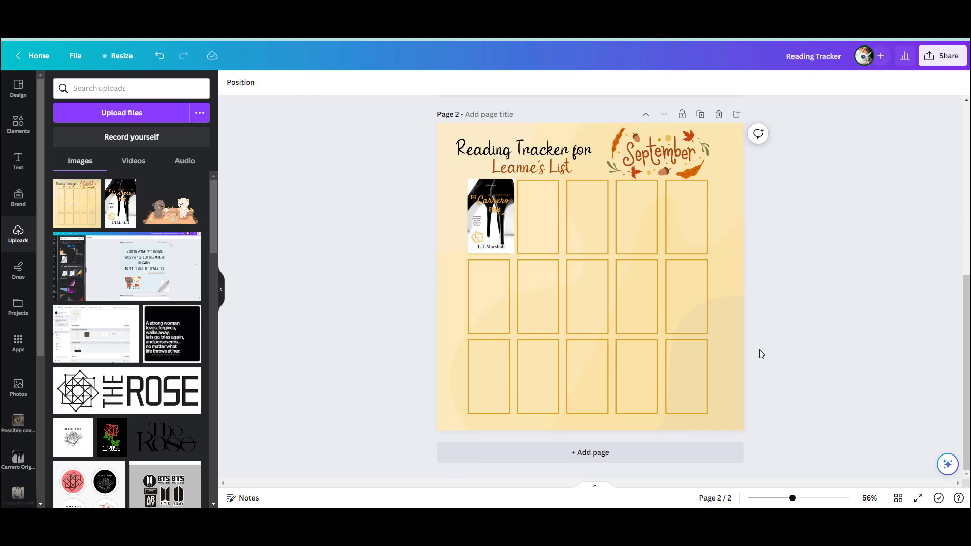